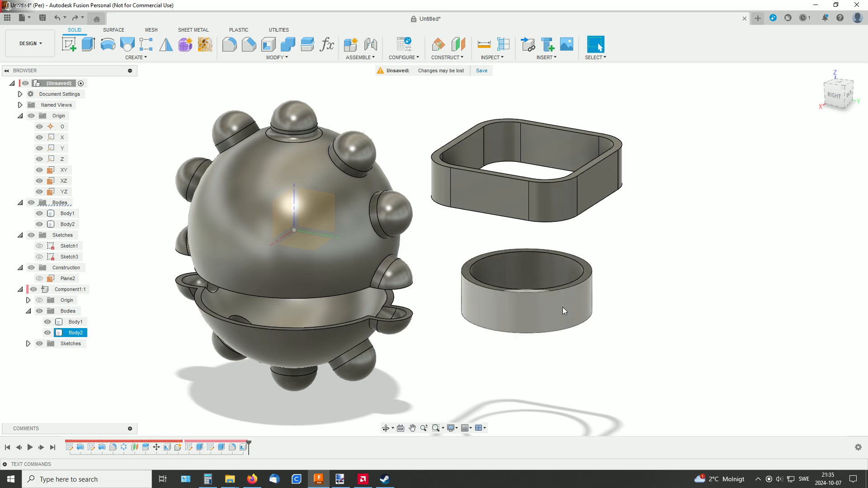
Try to loft between the round ring's upper face and the square frame's lower face as a new body
left_click(127, 45)
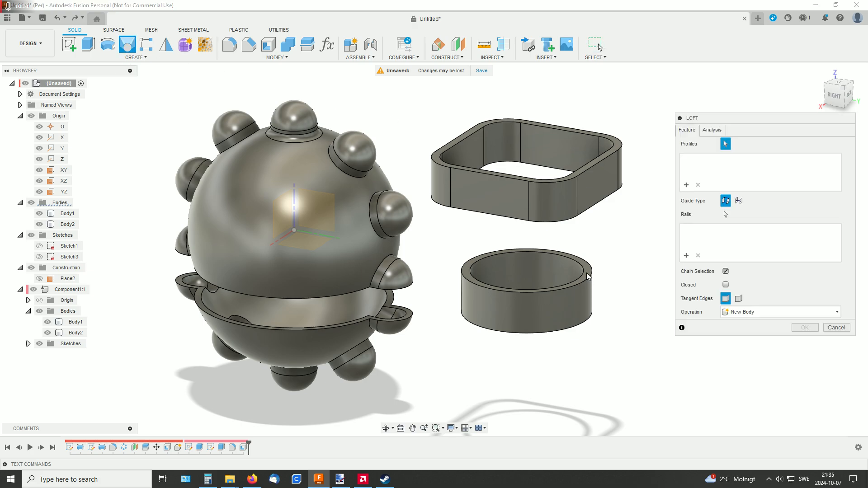
left_click(596, 265)
middle_click_drag(596, 264, 624, 202, "shift")
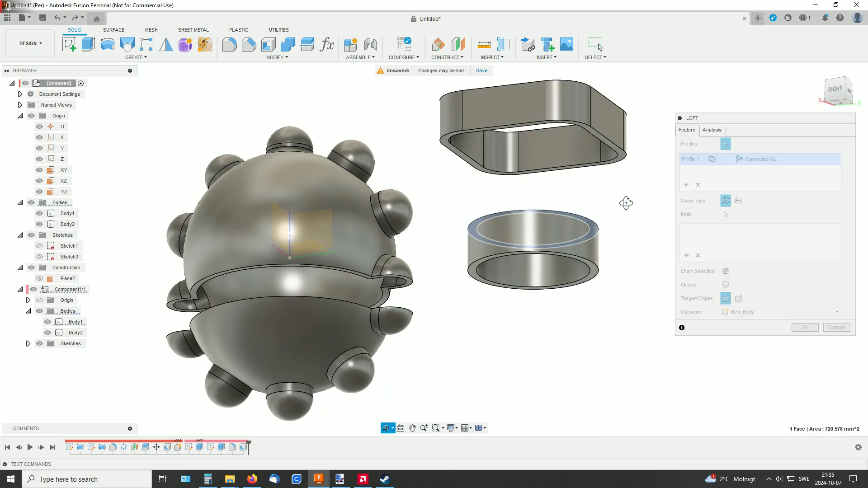
left_click(621, 155)
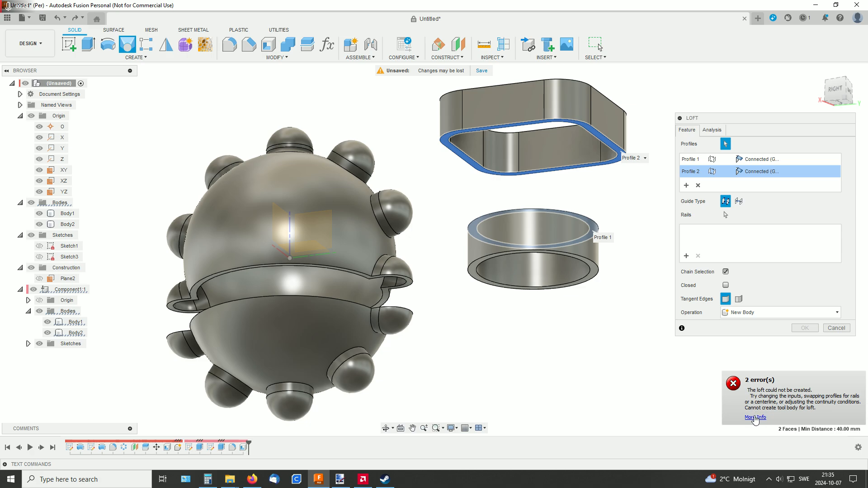
left_click(754, 418)
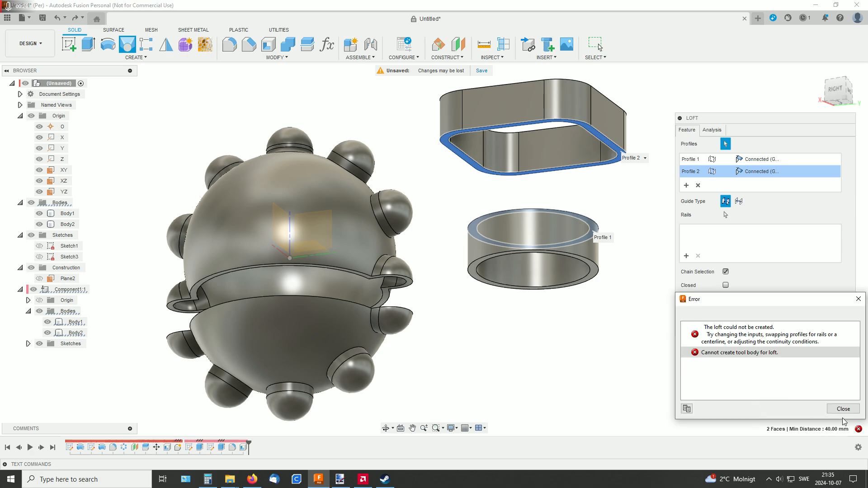
left_click(843, 409)
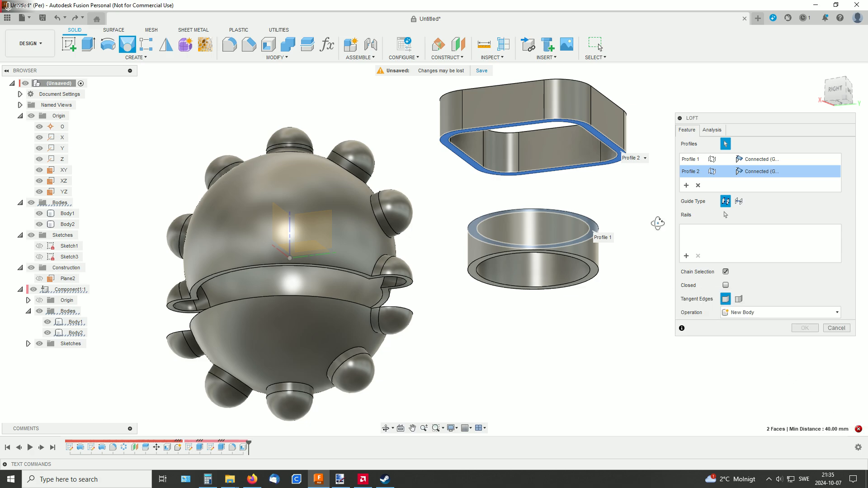
middle_click_drag(655, 221, 520, 284, "shift")
scroll(549, 280, "up", 3)
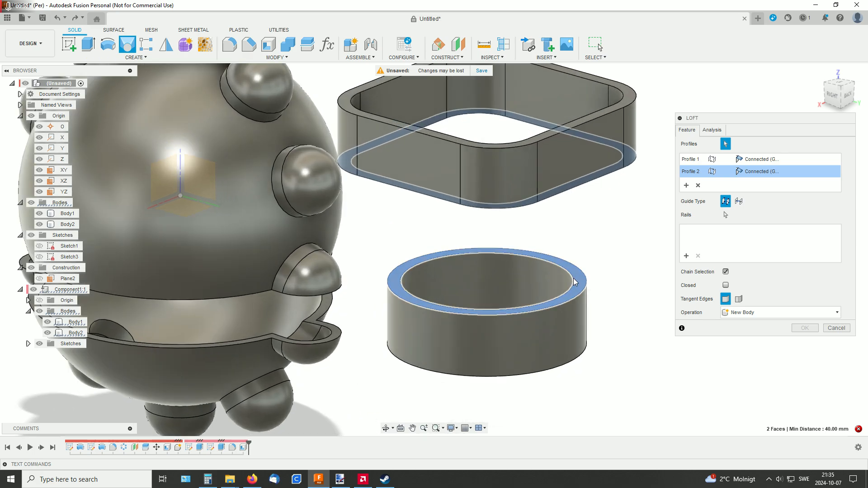
middle_click_drag(632, 242, 629, 212, "shift")
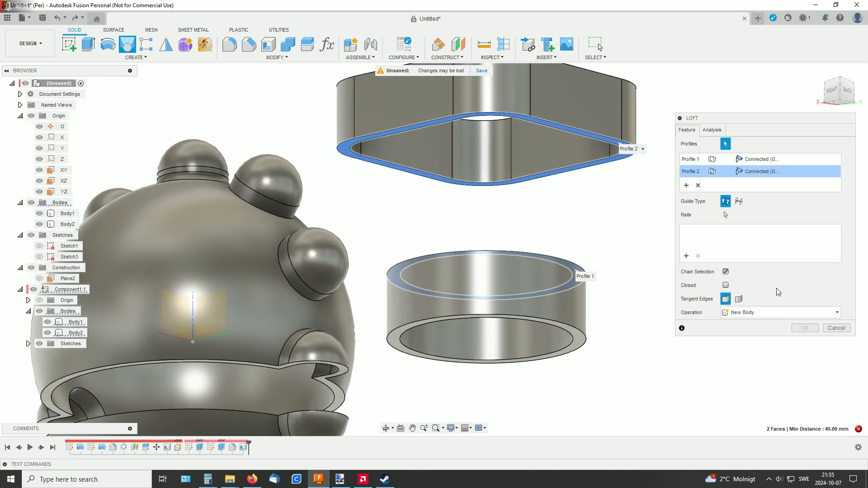
left_click(836, 328)
Delete the Shell feature that hollows the square frame and the round ring
middle_click_drag(665, 234, 657, 260, "shift")
scroll(649, 262, "down", 3)
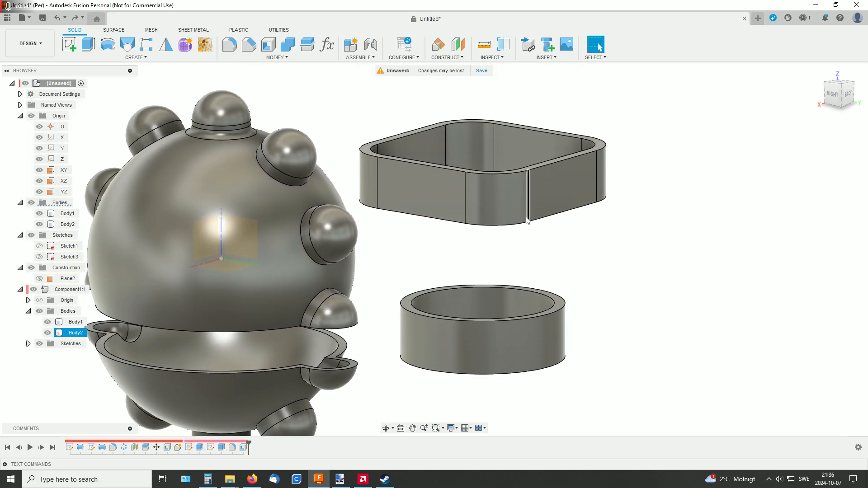
left_click(244, 451)
right_click(244, 451)
left_click(271, 383)
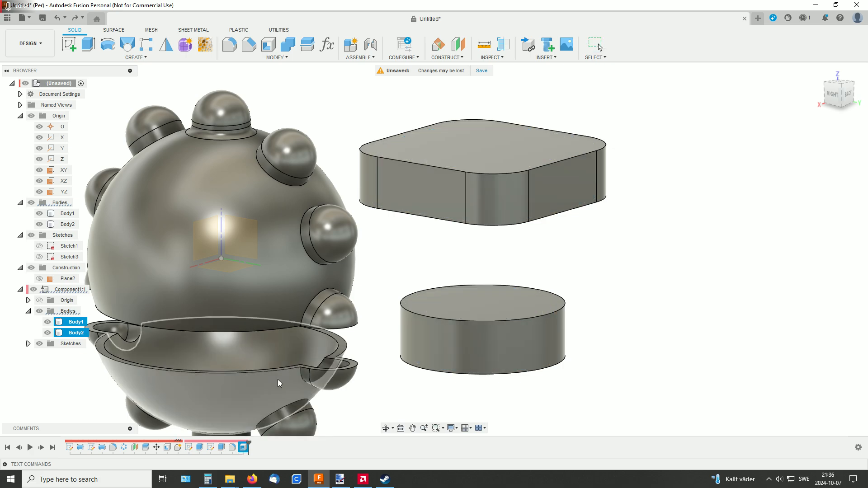
Loft from the square block's lower face to the cylinder's upper face with the Join operation
middle_click_drag(612, 251, 618, 226, "shift")
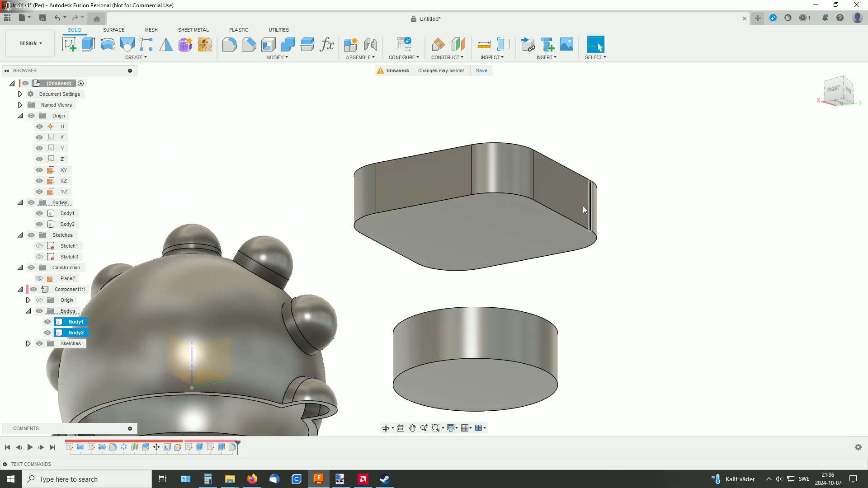
left_click(128, 44)
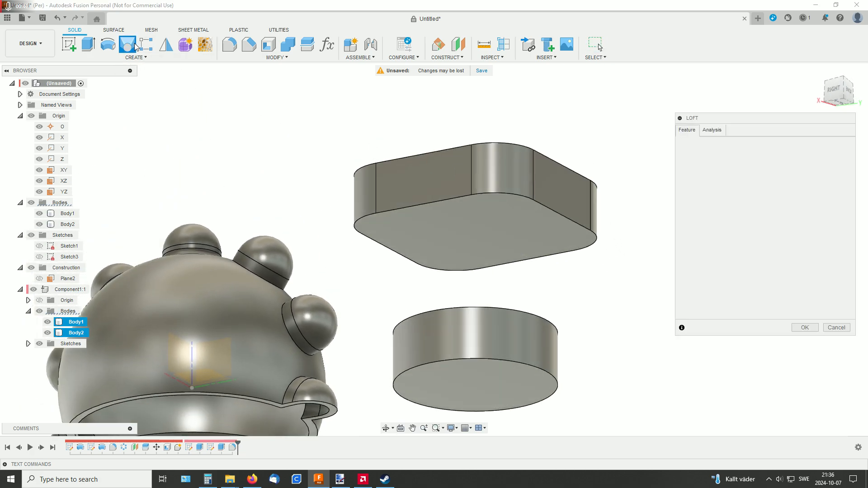
left_click(532, 240)
middle_click_drag(616, 266, 610, 296, "shift")
left_click(500, 333)
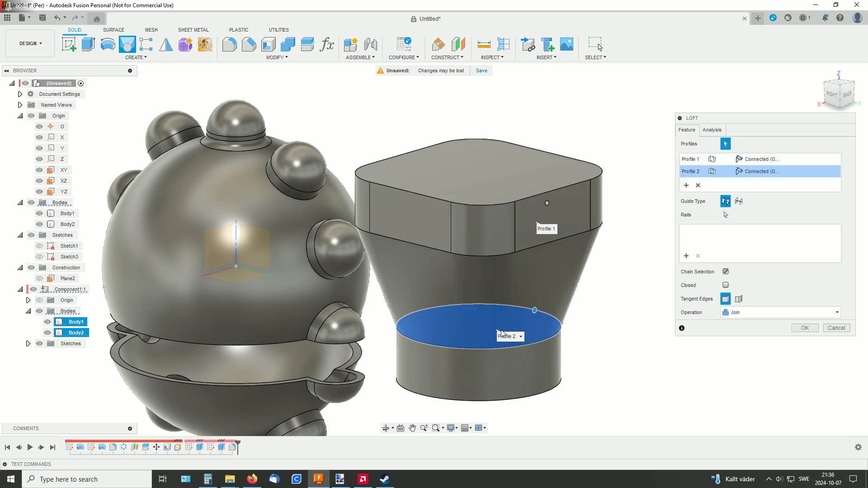
left_click(806, 328)
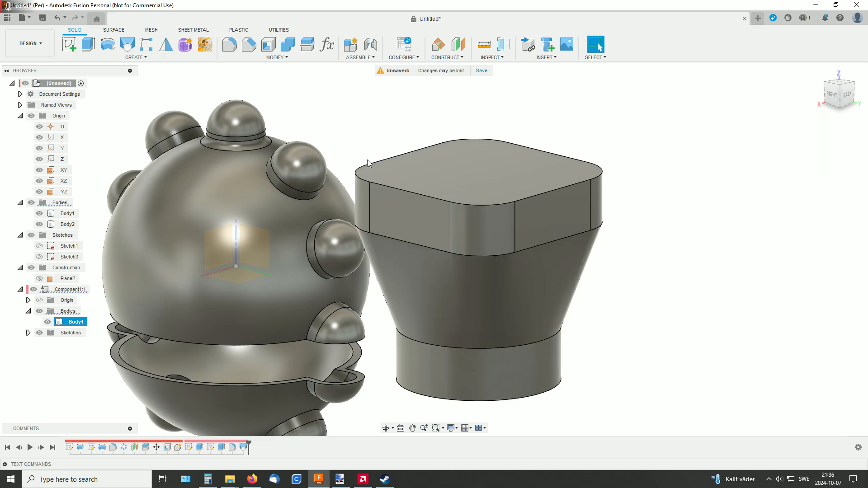
Shell the lofted body inward with about 6.8 mm thickness, opening its square upper face and round lower face
left_click(269, 45)
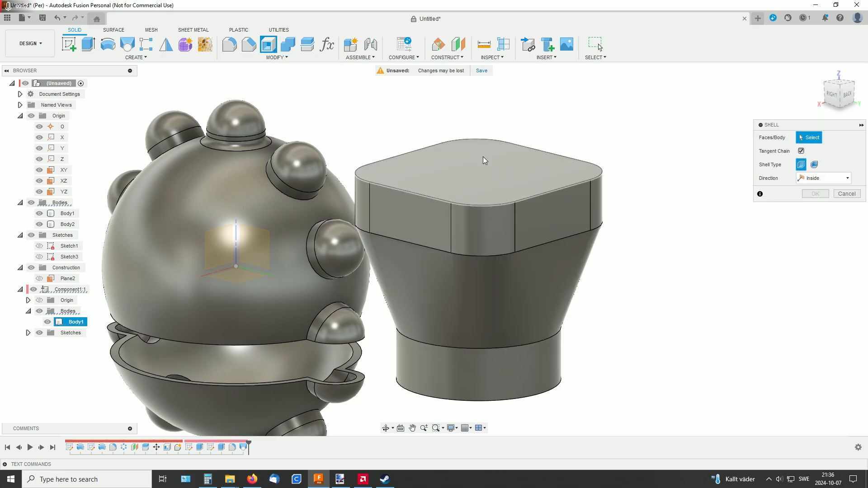
left_click(479, 172)
middle_click_drag(645, 277, 505, 355, "shift")
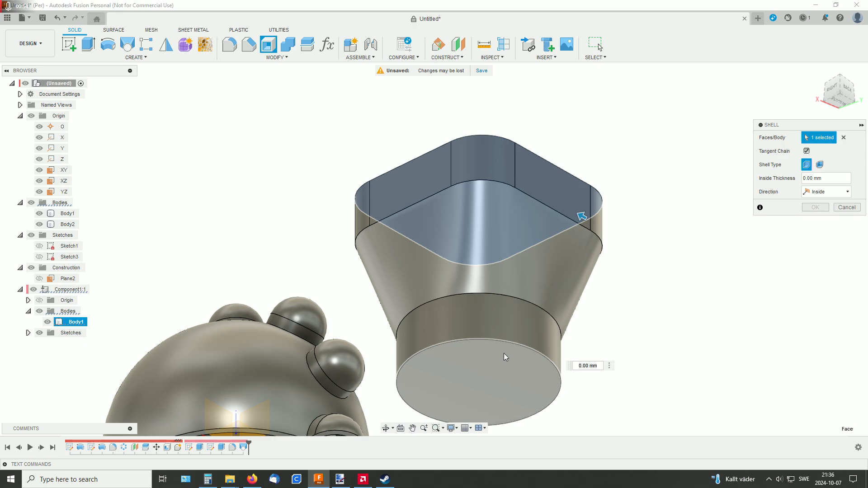
left_click(506, 357)
left_click_drag(507, 351, 500, 355)
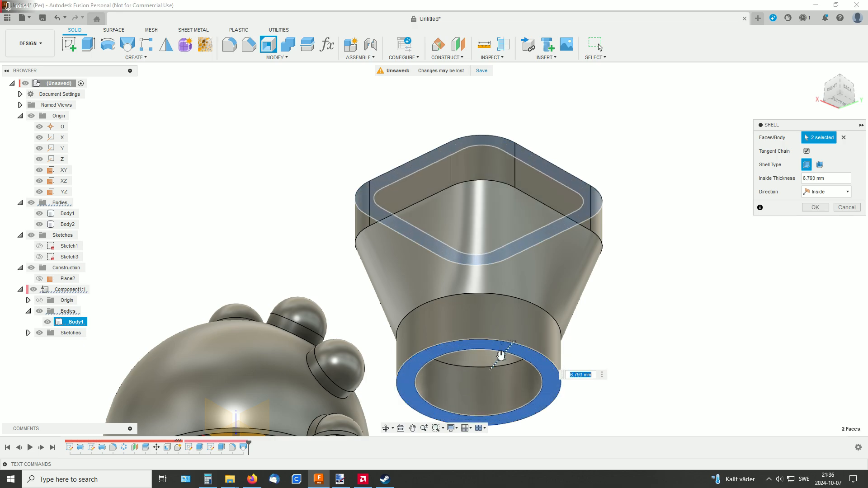
left_click(818, 193)
left_click(777, 196)
left_click(813, 208)
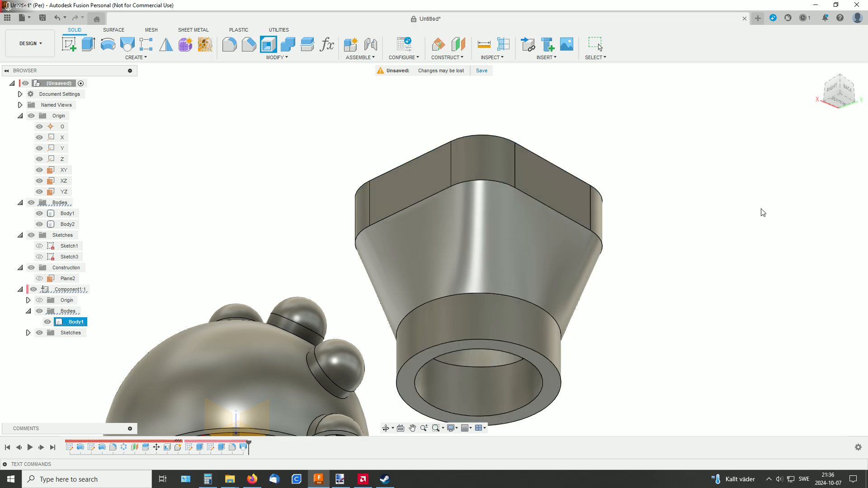
middle_click_drag(698, 178, 700, 225, "shift")
middle_click_drag(664, 272, 764, 183)
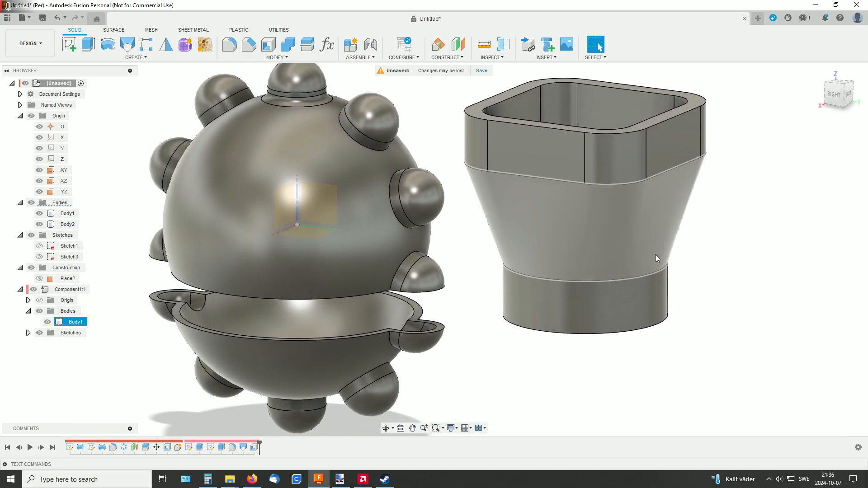
scroll(656, 257, "down", 3)
middle_click_drag(572, 270, 573, 288, "shift")
scroll(656, 256, "down", 1)
left_click(656, 256)
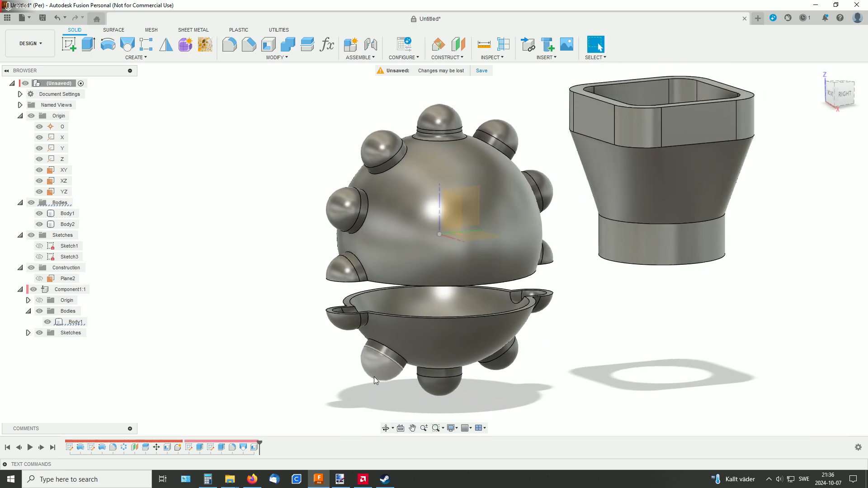
Roll the history back to before the component's first sketch and delete all features after that point
right_click(189, 450)
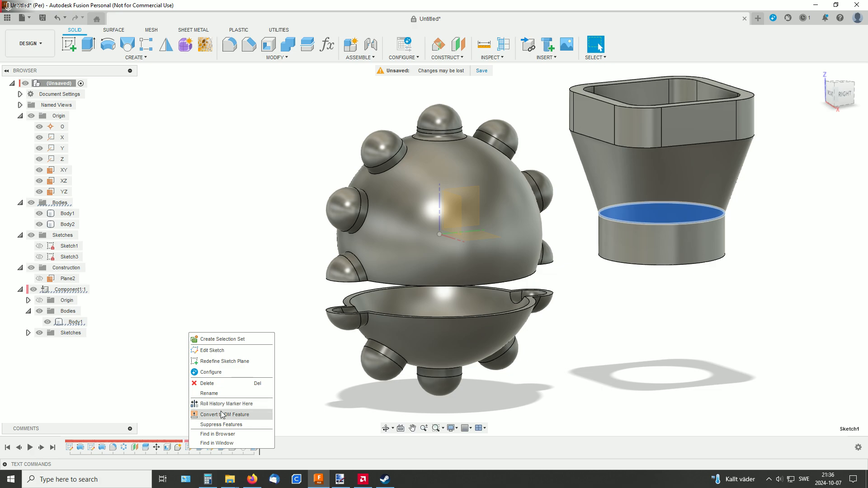
left_click(290, 410)
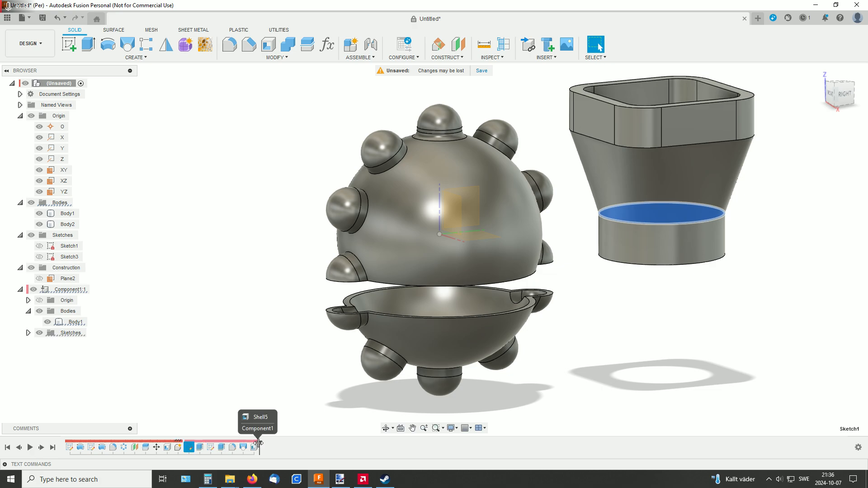
left_click_drag(259, 444, 181, 444)
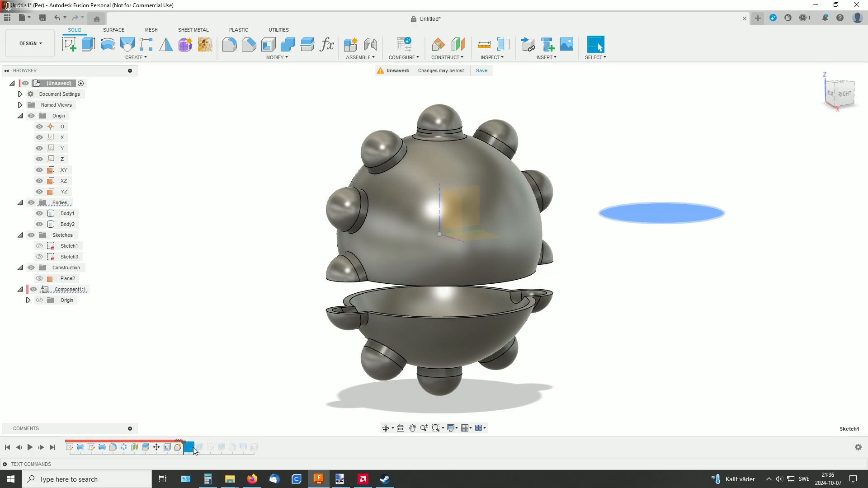
right_click(194, 449)
left_click(220, 411)
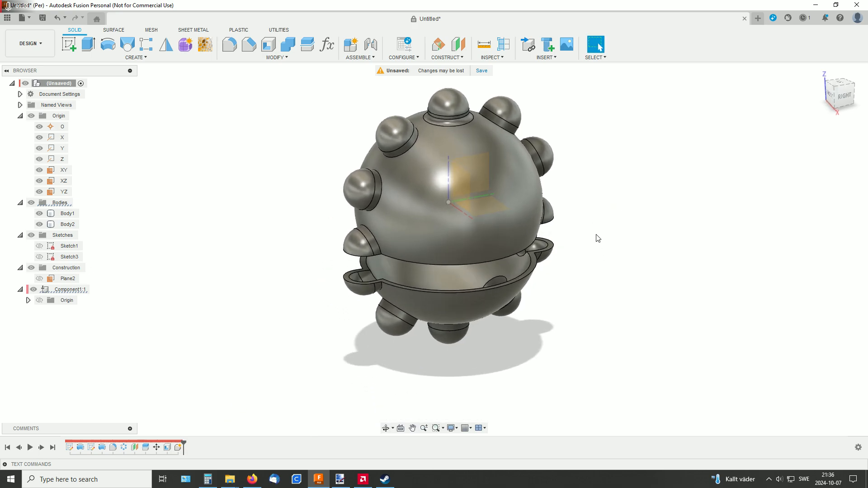
Create a new sketch on the flat rim face of the sphere's lower half
scroll(596, 235, "up", 3)
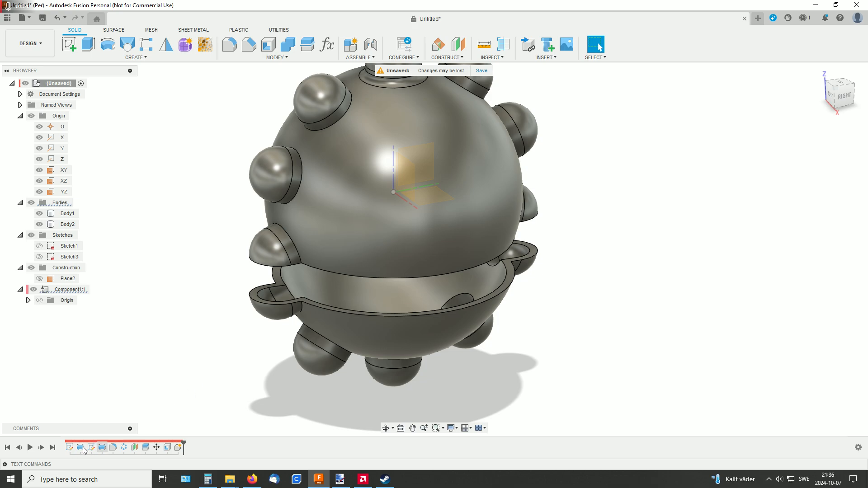
middle_click_drag(561, 281, 606, 262)
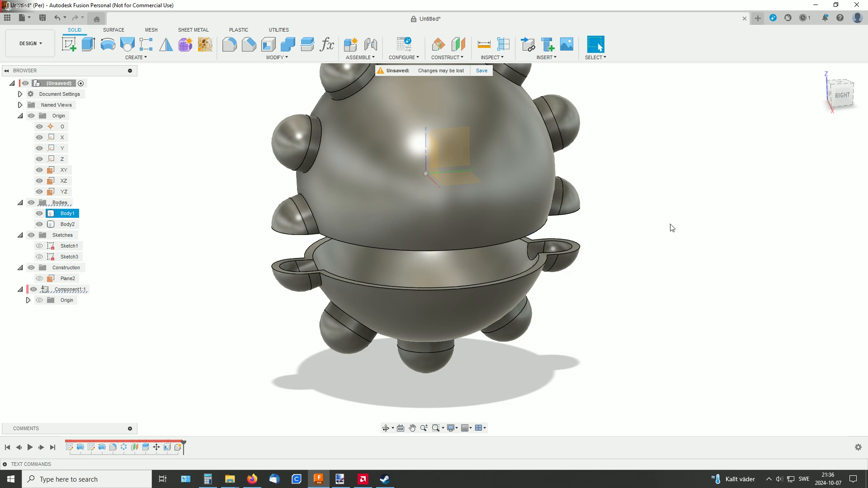
scroll(664, 210, "up", 2)
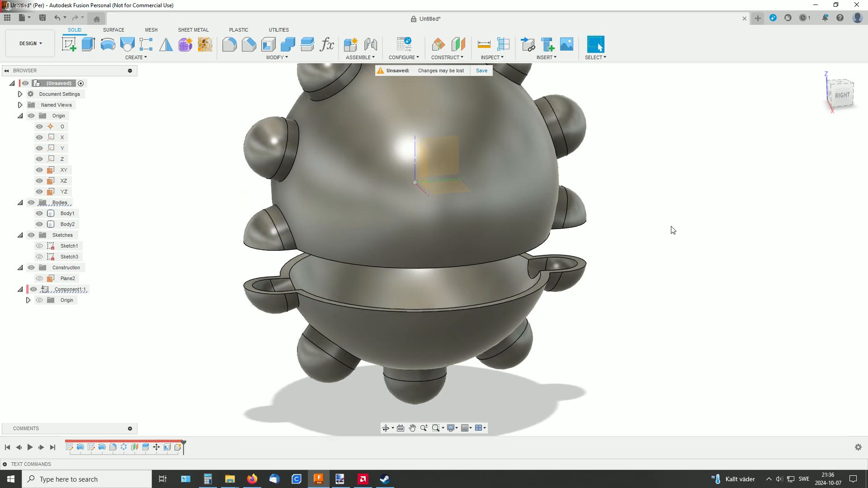
middle_click_drag(657, 236, 632, 232, "shift")
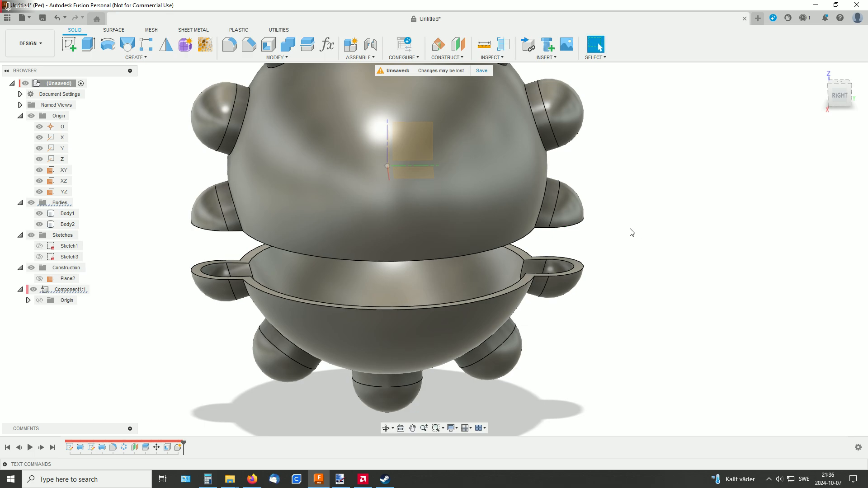
left_click(71, 44)
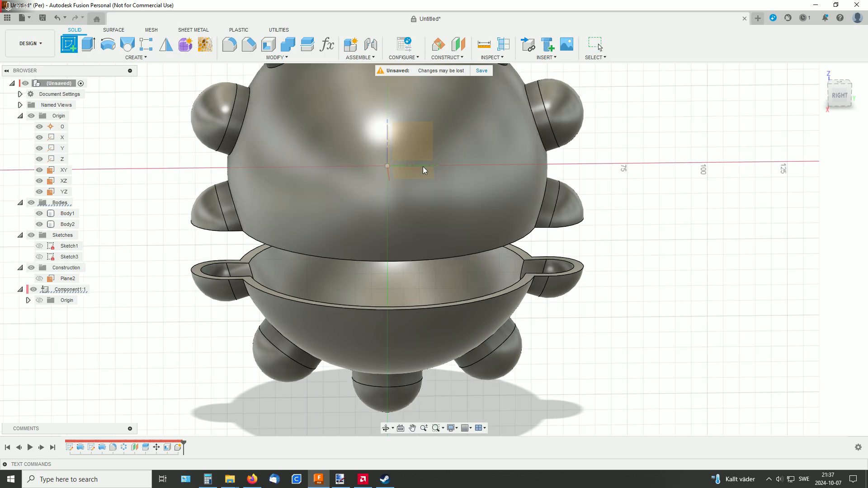
left_click(418, 172)
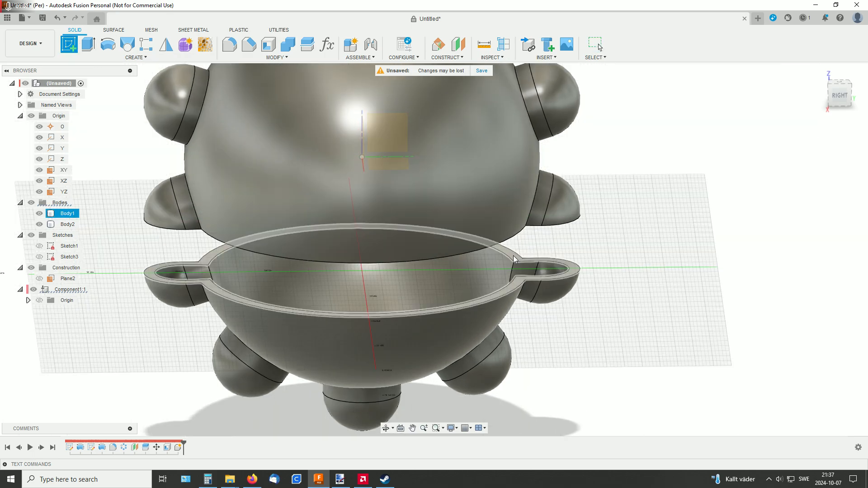
left_click(513, 258)
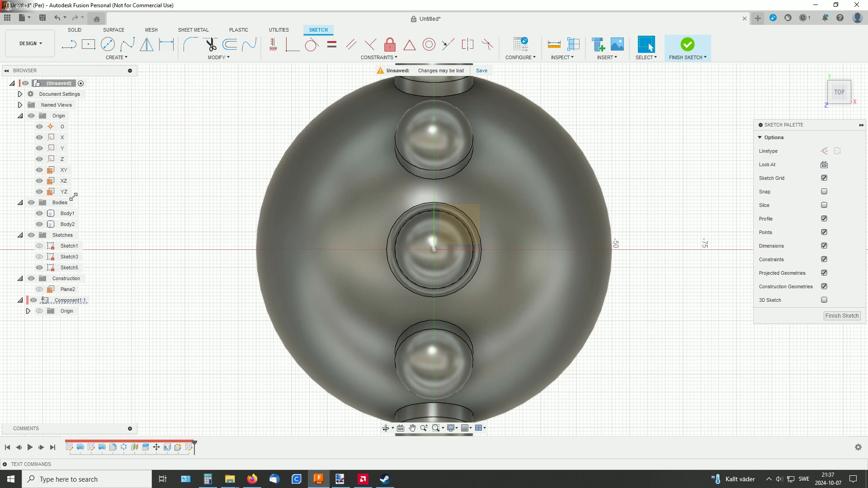
Collapse the Origin folder and hide Body2, the sphere's upper half
left_click(20, 116)
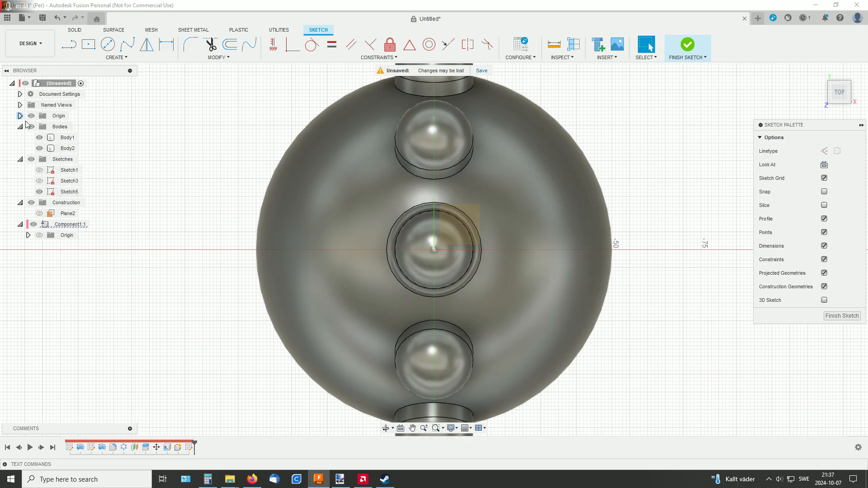
left_click(39, 148)
left_click(39, 148)
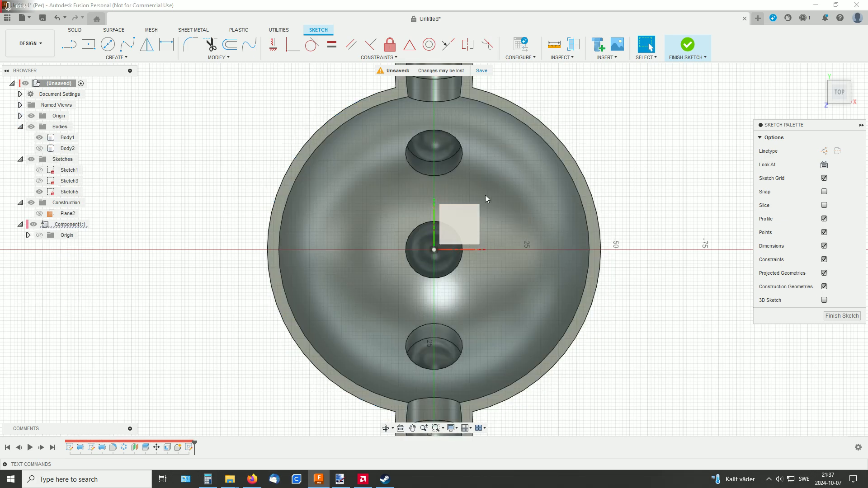
Project the flat rim face of the sphere's lower half into the active sketch
left_click(120, 60)
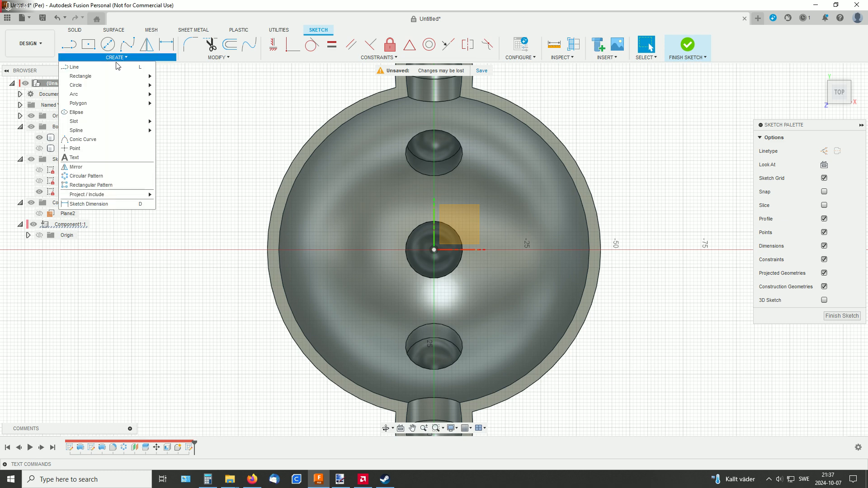
mouse_move(92, 198)
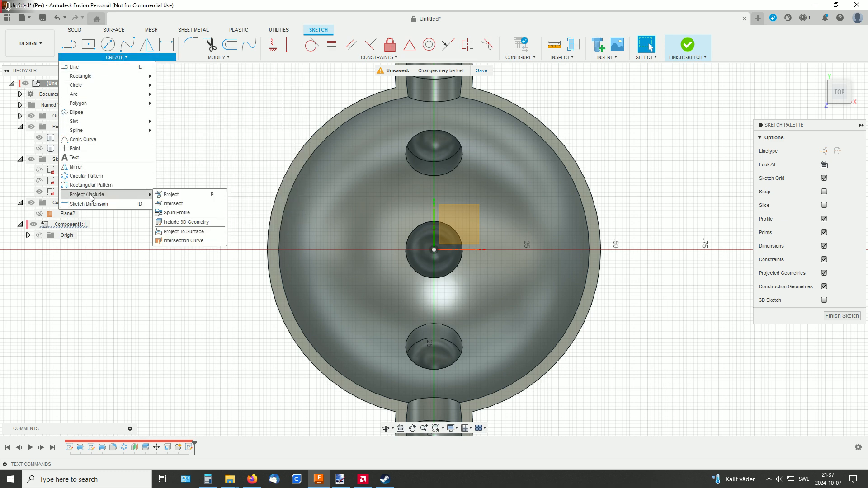
left_click(171, 197)
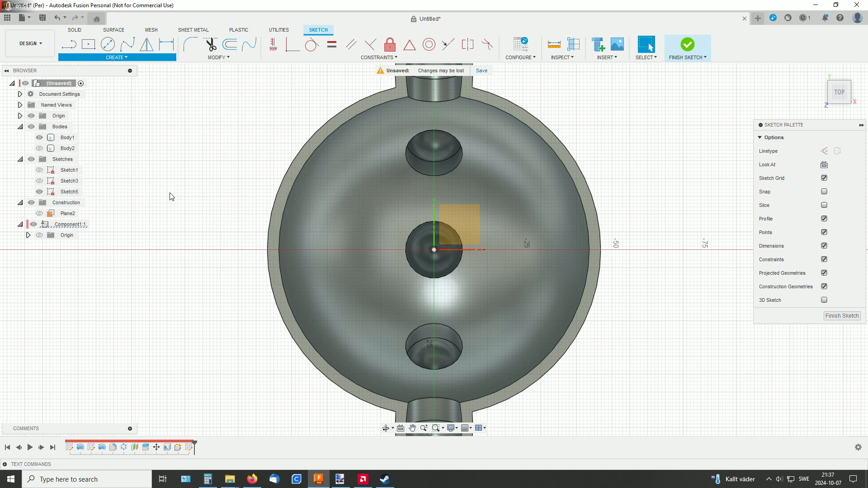
left_click(512, 111)
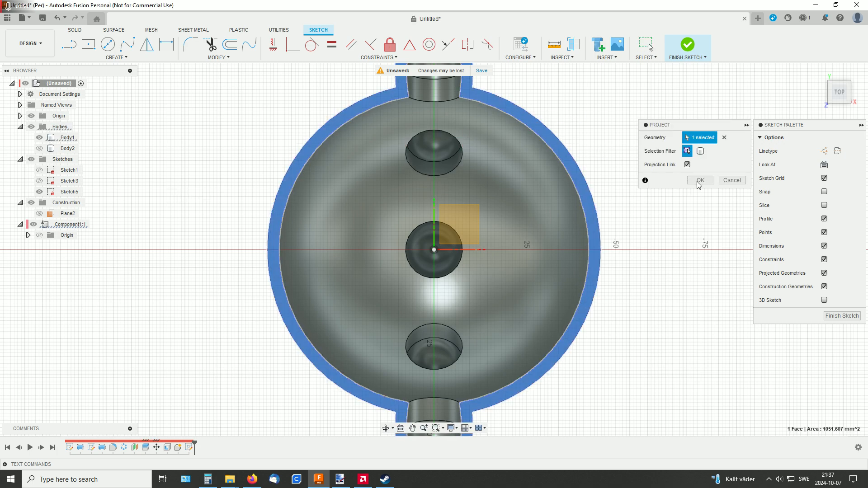
left_click(699, 180)
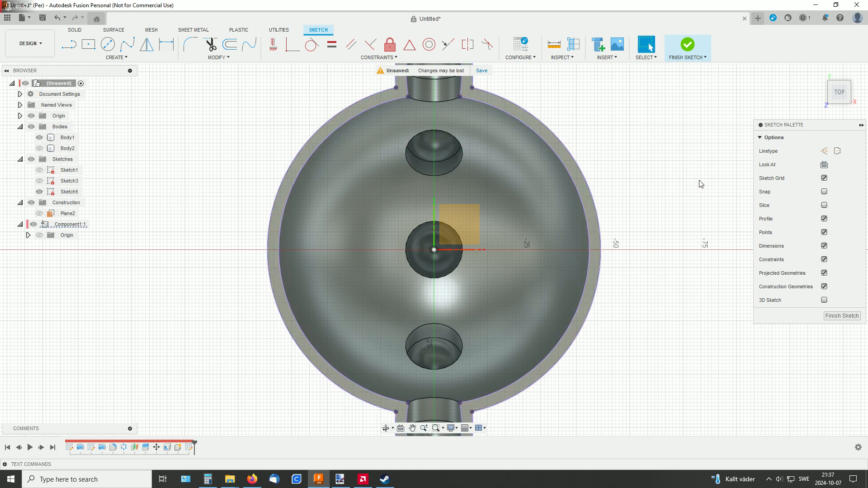
Hide Body1, the sphere's lower half, and finish the projected rim sketch
left_click(41, 138)
mouse_move(626, 166)
middle_mouse_down()
mouse_move(599, 196)
mouse_move(567, 166)
mouse_move(577, 170)
middle_mouse_up()
scroll(598, 196, "down", 2)
scroll(568, 166, "down", 2)
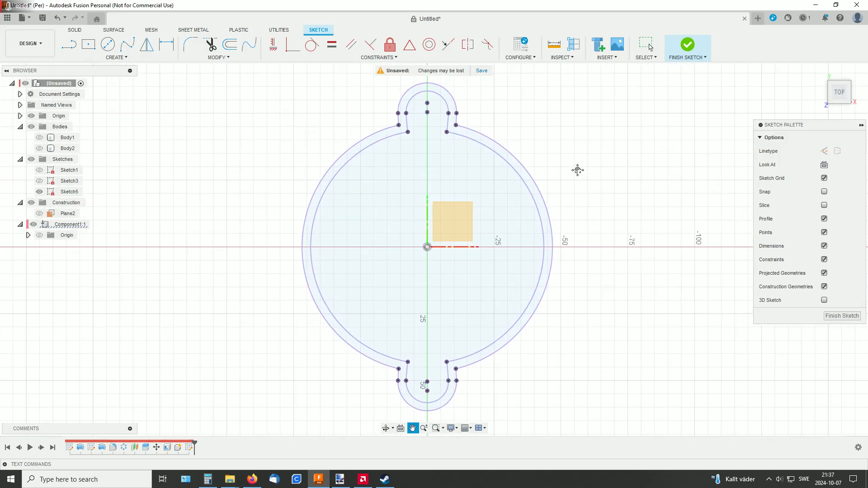
left_click(690, 48)
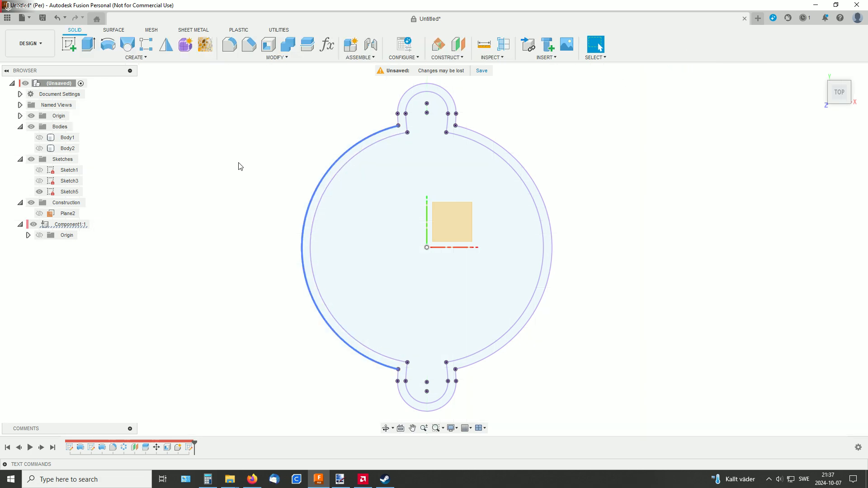
Show Body2, the sphere's upper half, and create a new sketch on its flat rim face
left_click(39, 149)
middle_click_drag(658, 203, 674, 105, "shift")
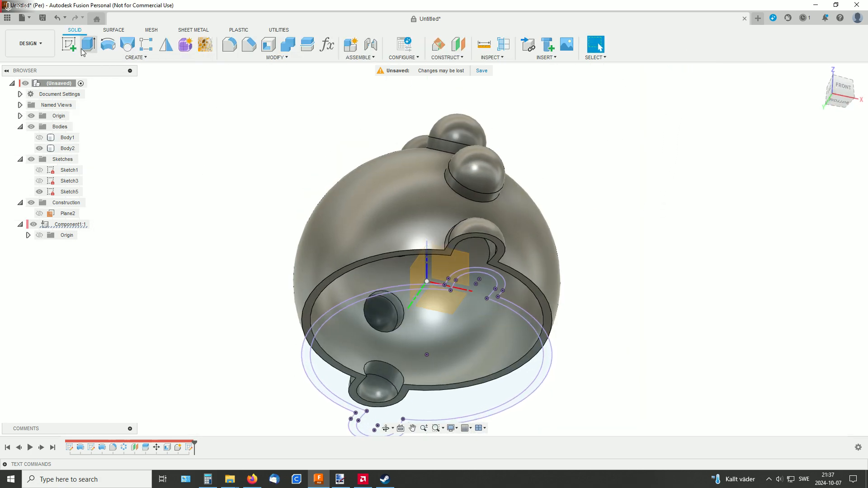
left_click(68, 45)
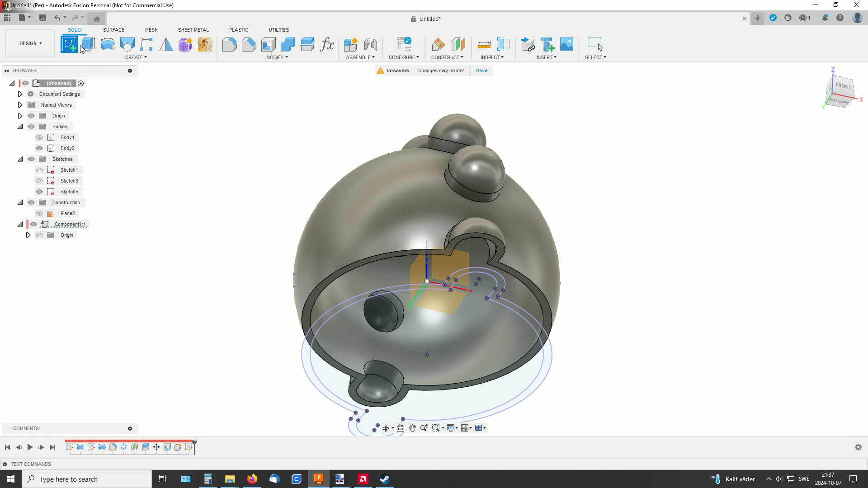
left_click(501, 255)
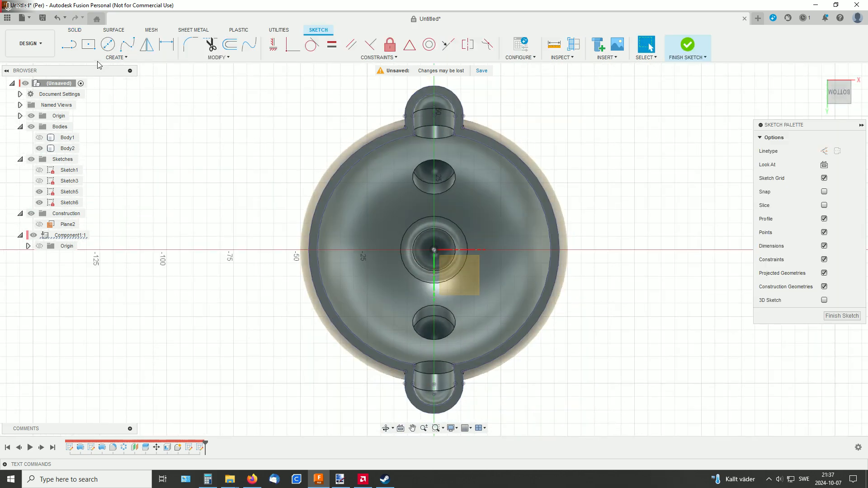
Project the upper half's rim face into the sketch and finish the sketch
left_click(110, 59)
mouse_move(120, 195)
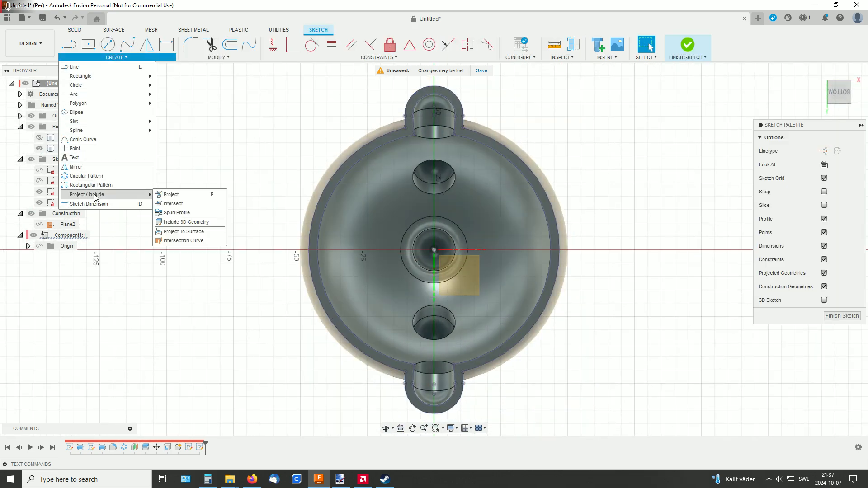
left_click(183, 197)
middle_click_drag(610, 177, 597, 157, "shift")
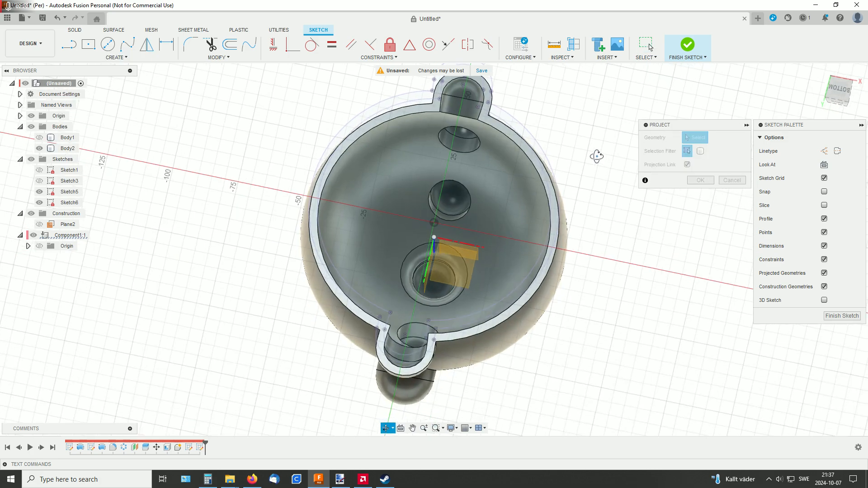
scroll(597, 157, "up", 6)
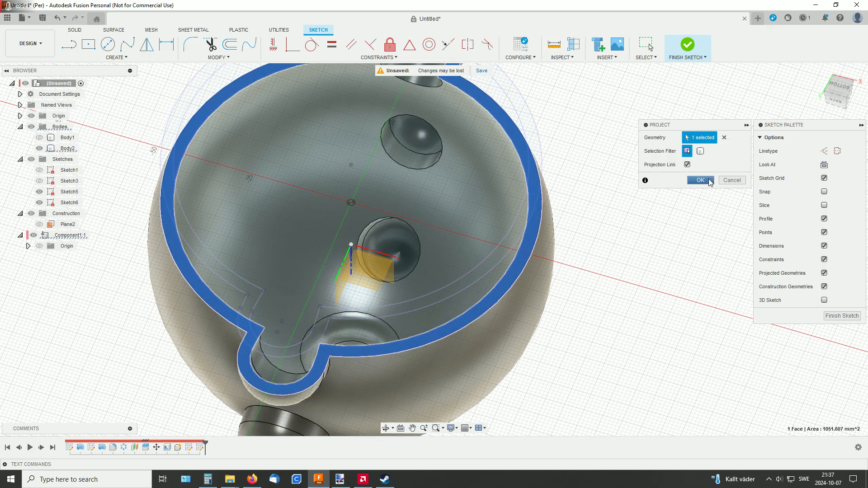
left_click(701, 180)
left_click(688, 45)
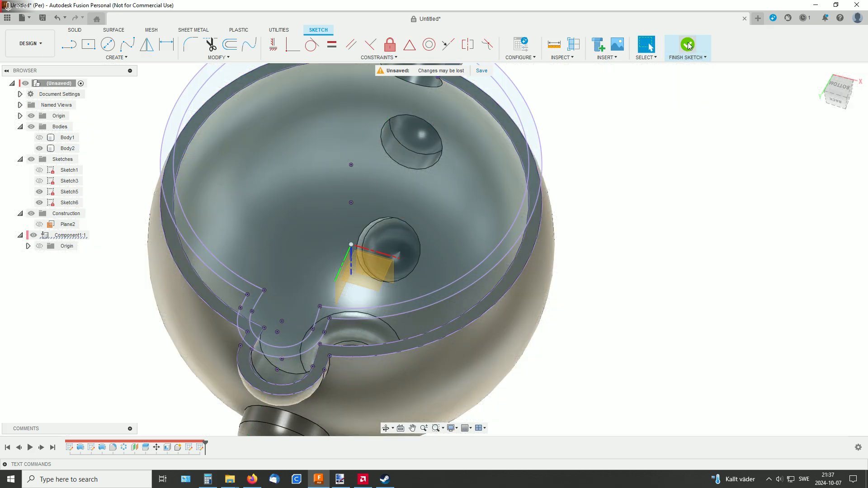
Hide Body2, the sphere's upper half, leaving only the two rim sketches in view
middle_click_drag(618, 141, 606, 190, "shift")
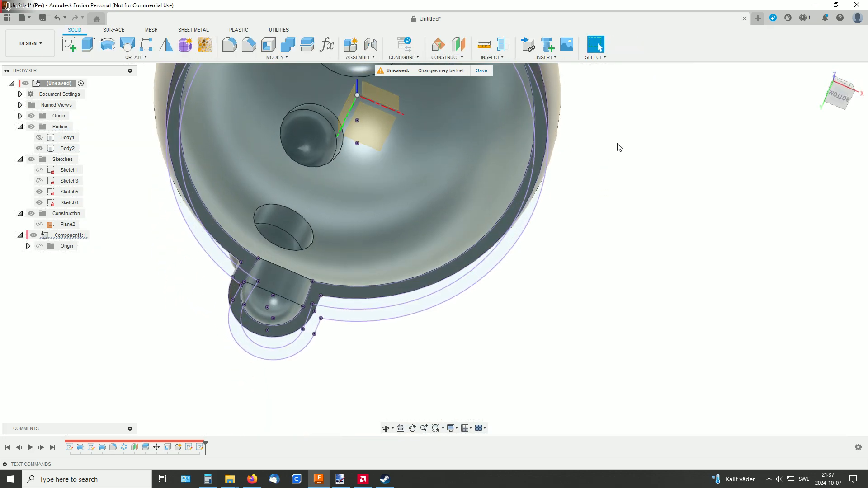
scroll(619, 147, "down", 2)
middle_click_drag(650, 128, 639, 201, "shift")
middle_click_drag(639, 132, 598, 279)
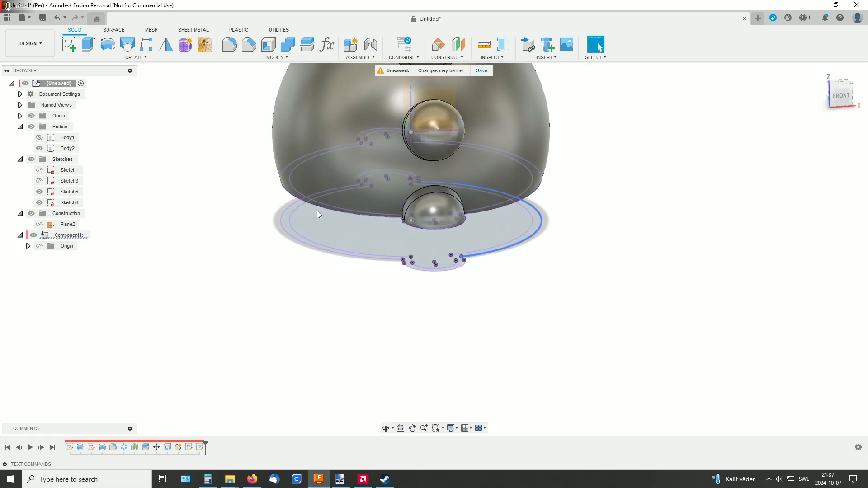
left_click(39, 148)
scroll(624, 198, "up", 2)
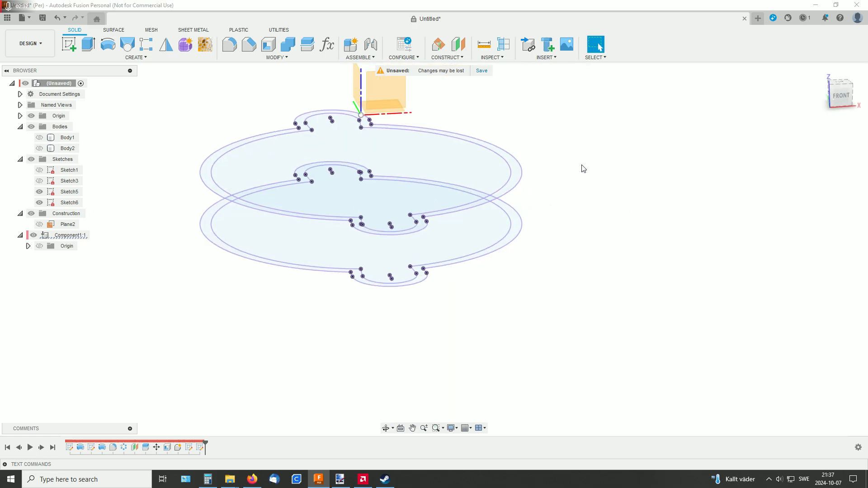
middle_click_drag(581, 169, 657, 225)
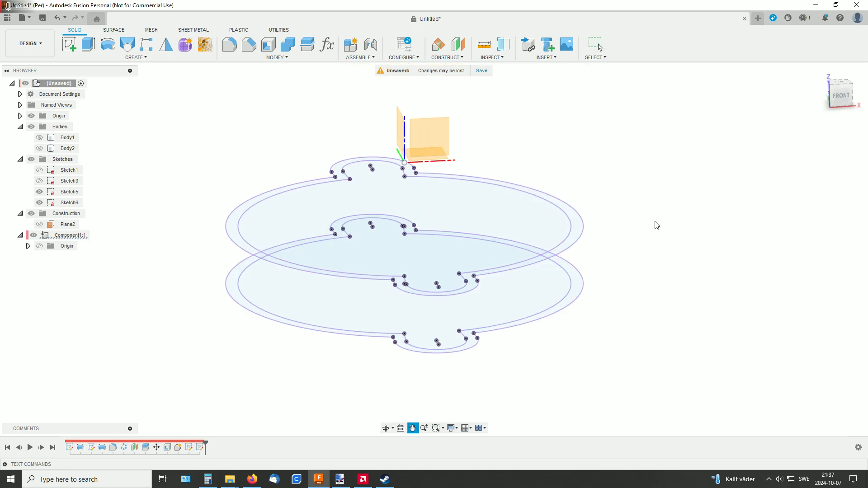
Loft the full outline of the upper rim sketch to that of the lower rim sketch as a new body
left_click(125, 49)
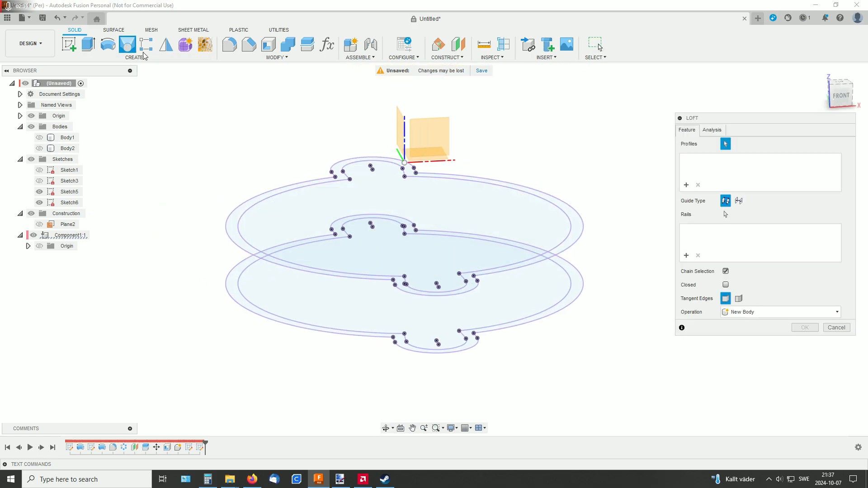
left_click(539, 226)
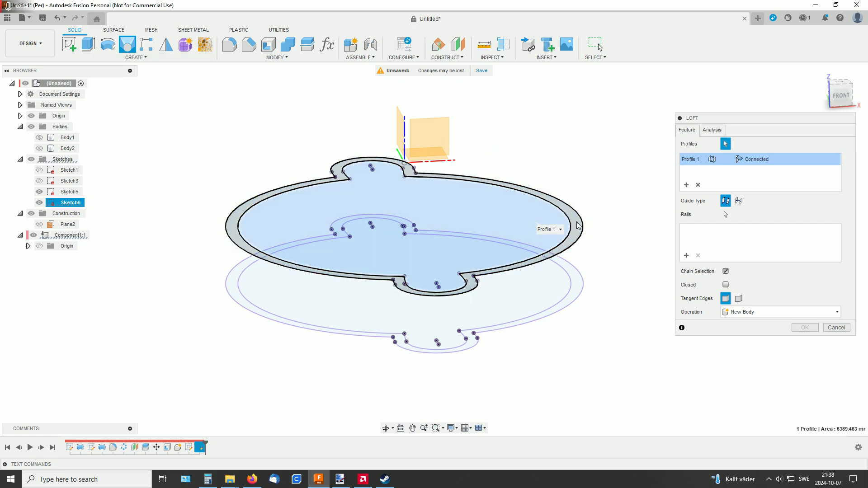
left_click(542, 291)
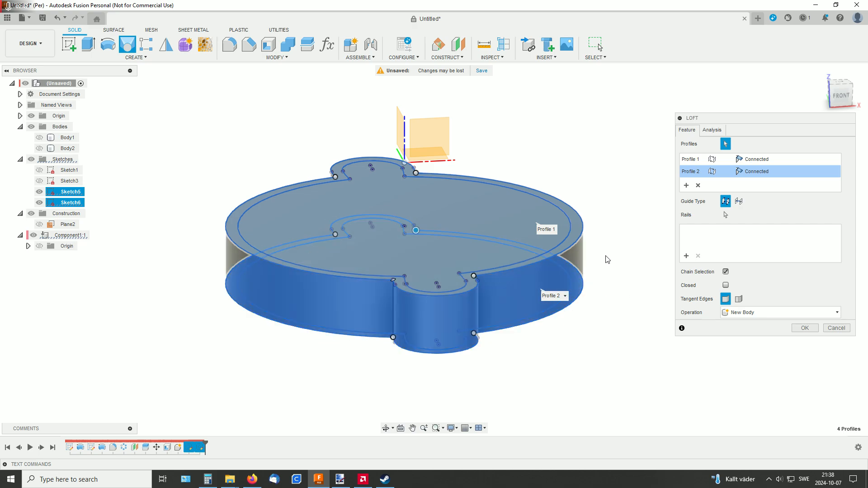
middle_click_drag(607, 254, 680, 261, "shift")
left_click(804, 328)
Shell the lofted body inward with 3 mm thickness, opening its flat upper and lower faces
left_click(268, 45)
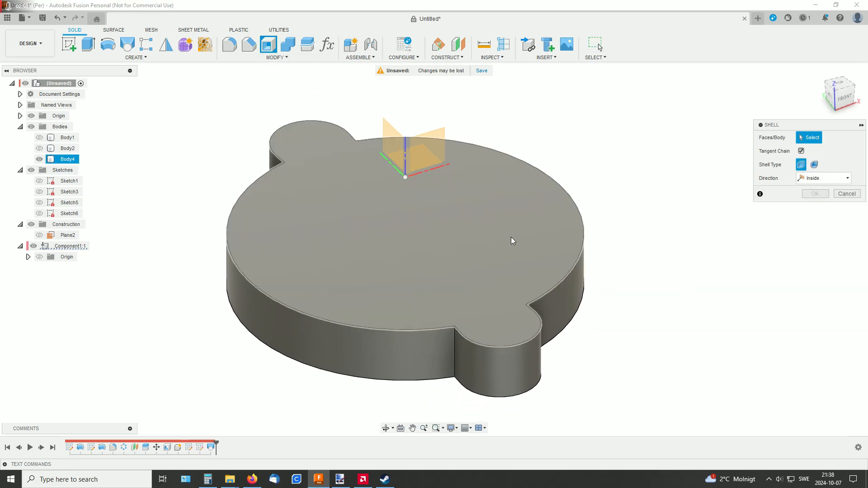
left_click(512, 240)
middle_click_drag(639, 193, 585, 213, "shift")
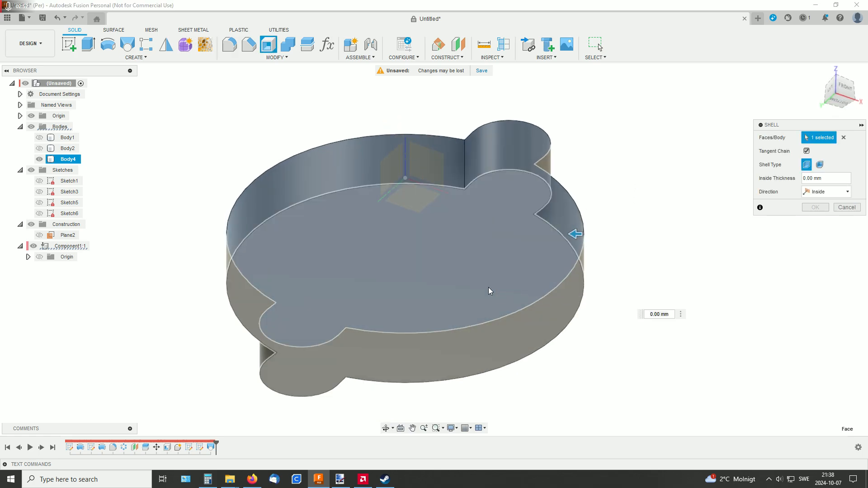
left_click(490, 290)
left_click_drag(575, 289, 562, 291)
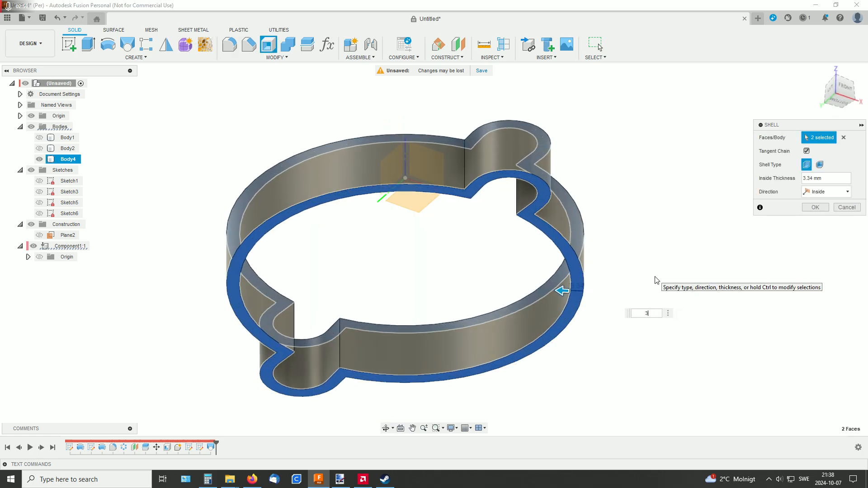
left_click(815, 207)
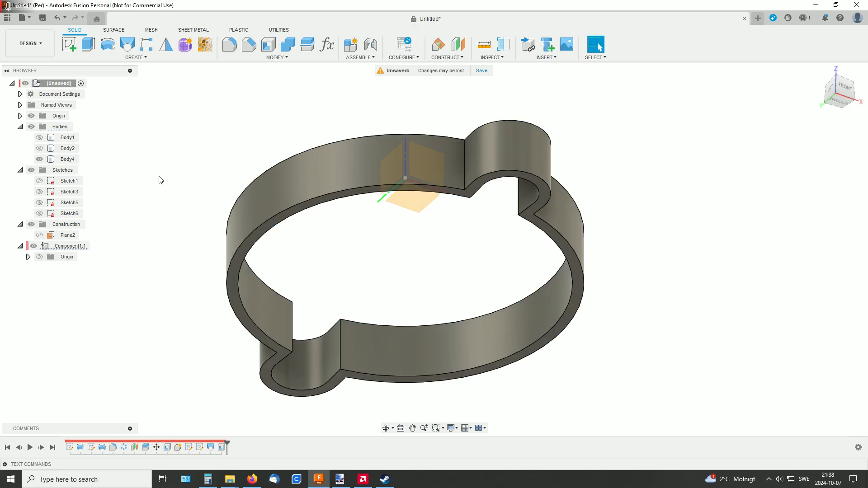
Show Body2 and Body1, the upper and lower sphere halves, together with the shelled ring
left_click(67, 148)
left_click(39, 148)
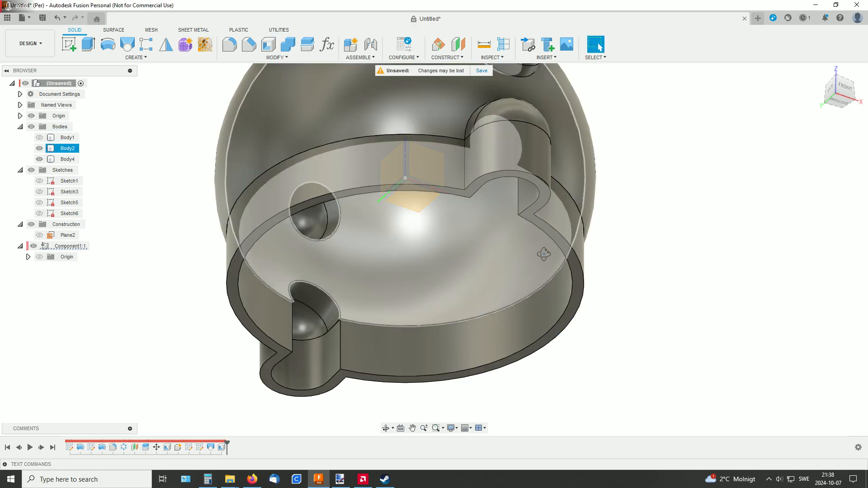
middle_click_drag(543, 254, 597, 235, "shift")
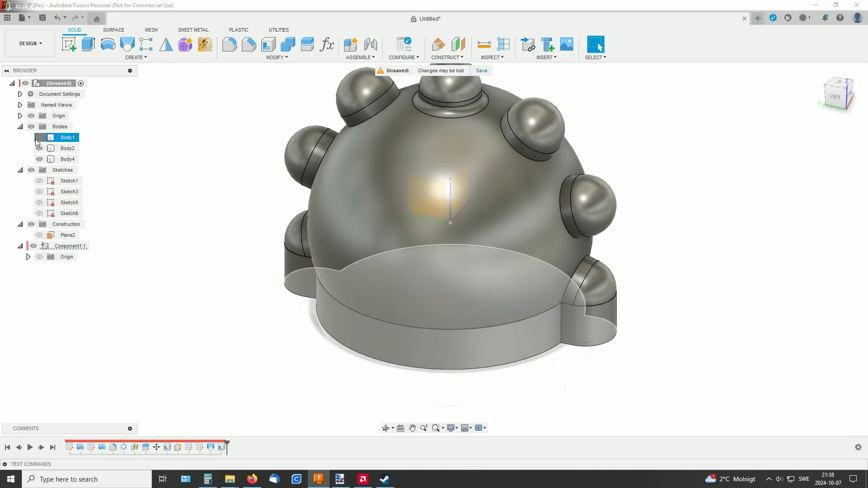
middle_click_drag(344, 217, 659, 273, "shift")
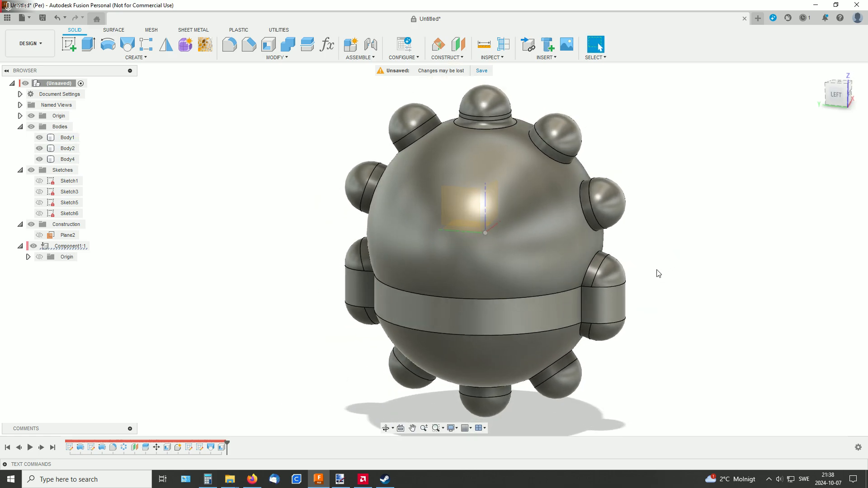
Examine how the ring's side knob face and curved band face connect the two sphere halves
left_click(614, 304)
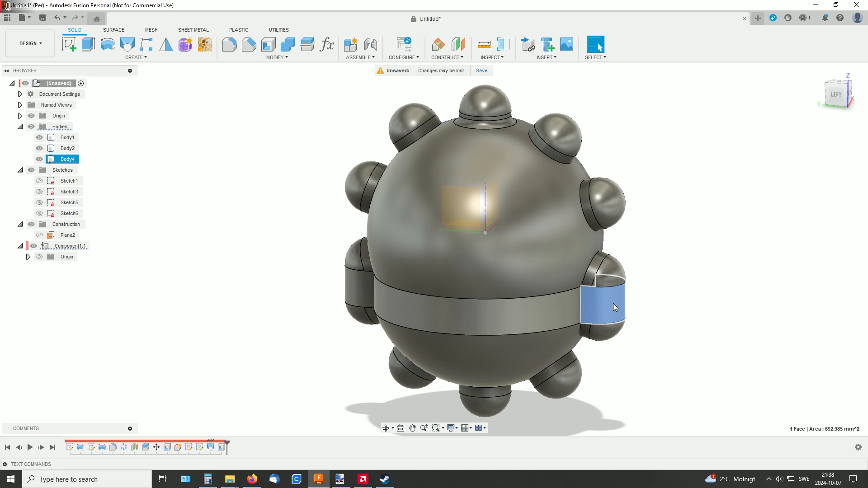
middle_click_drag(655, 292, 674, 238)
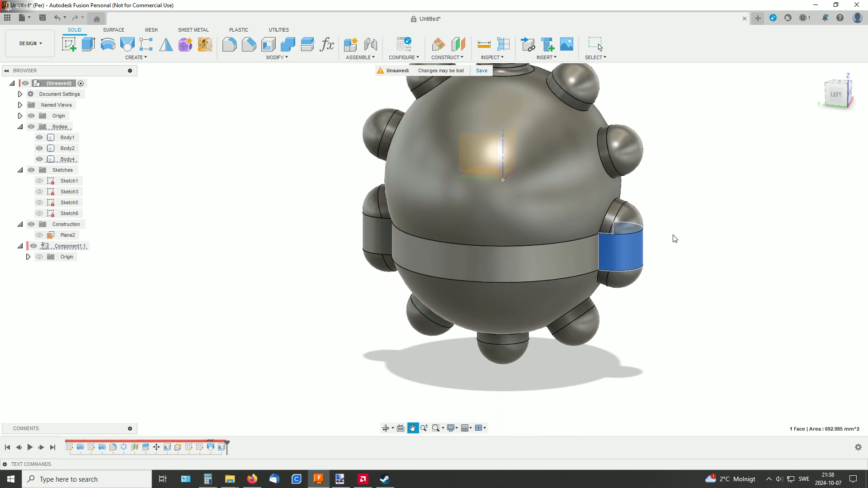
scroll(694, 259, "up", 3)
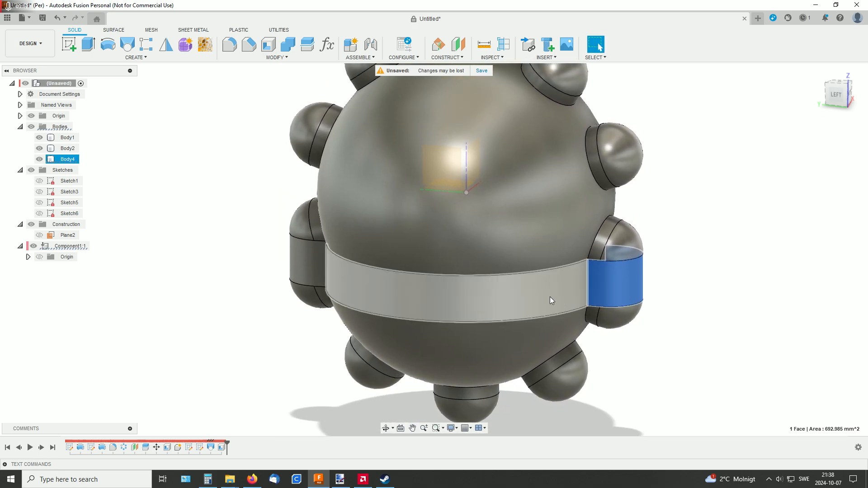
left_click(550, 300)
middle_click_drag(609, 311, 638, 338, "shift")
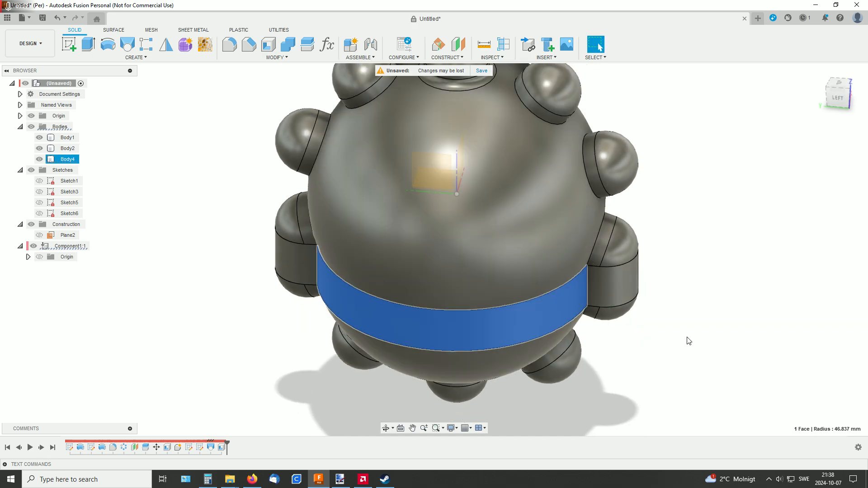
mouse_move(669, 340)
middle_mouse_down("shift")
mouse_move(655, 326)
mouse_move(670, 335)
middle_mouse_up("shift")
scroll(673, 335, "down", 1)
left_click(687, 323)
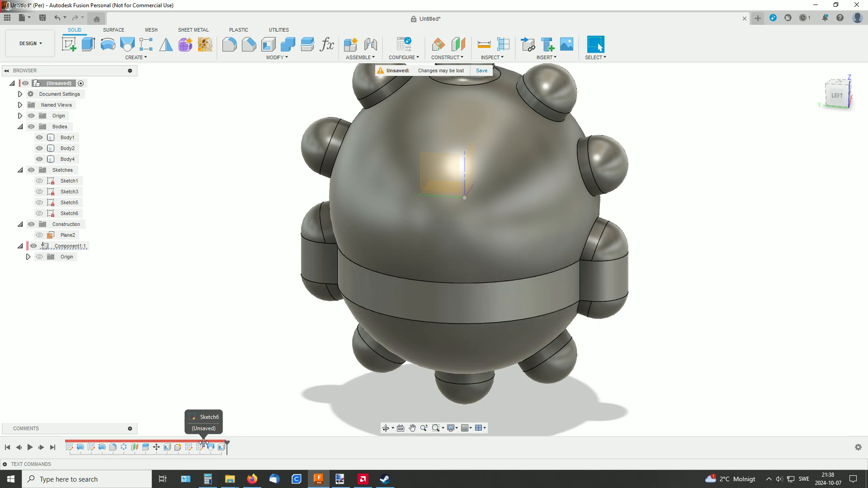
Roll the history back to before the loft, delete all features after that point, and select Sketch5
left_click_drag(226, 442, 206, 443)
right_click(211, 447)
left_click(241, 412)
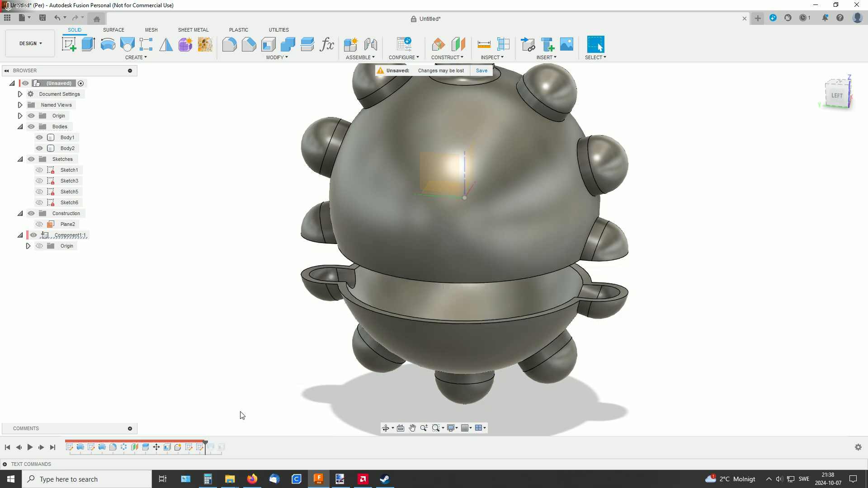
left_click(188, 447)
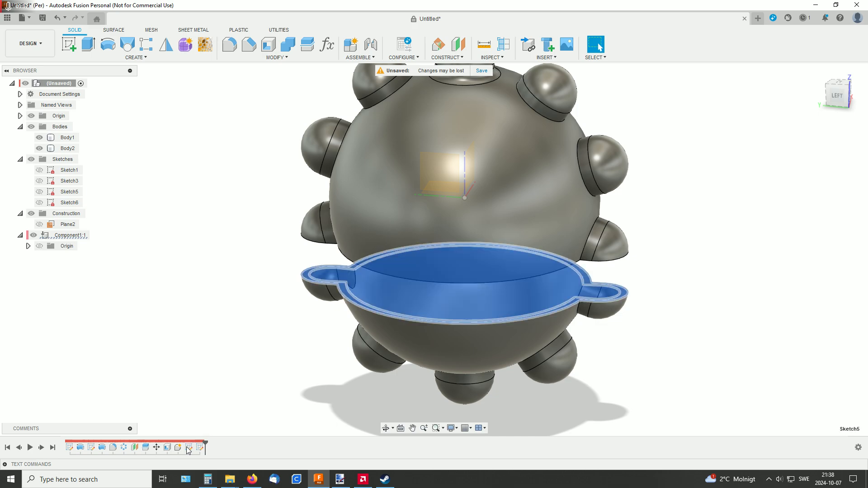
Open Sketch5 for editing and hide the sphere halves Body1 and Body2
right_click(188, 448)
left_click(210, 348)
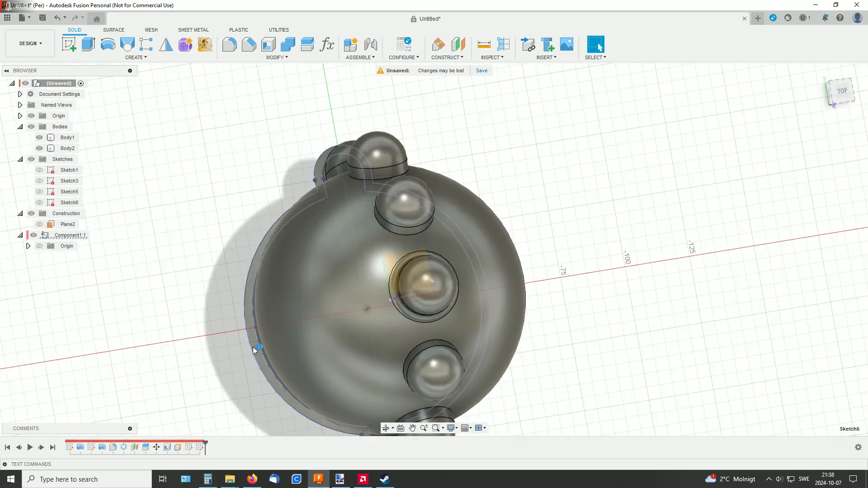
left_click(39, 137)
left_click(40, 148)
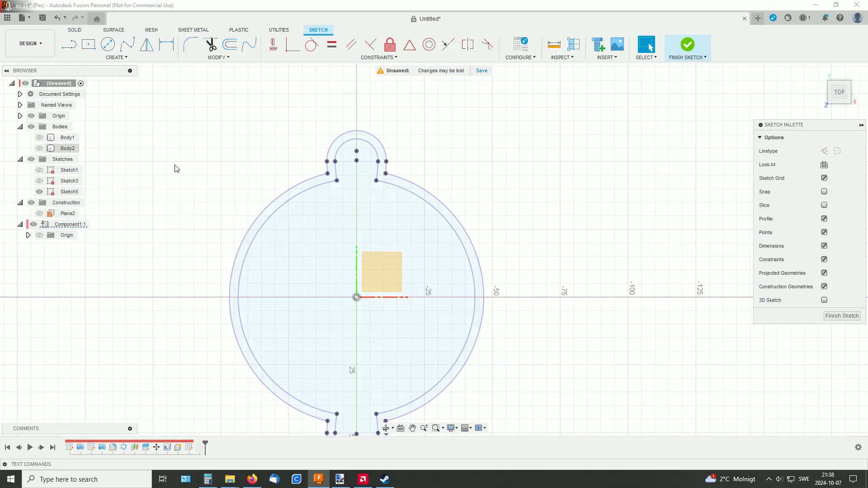
middle_click_drag(500, 190, 576, 207)
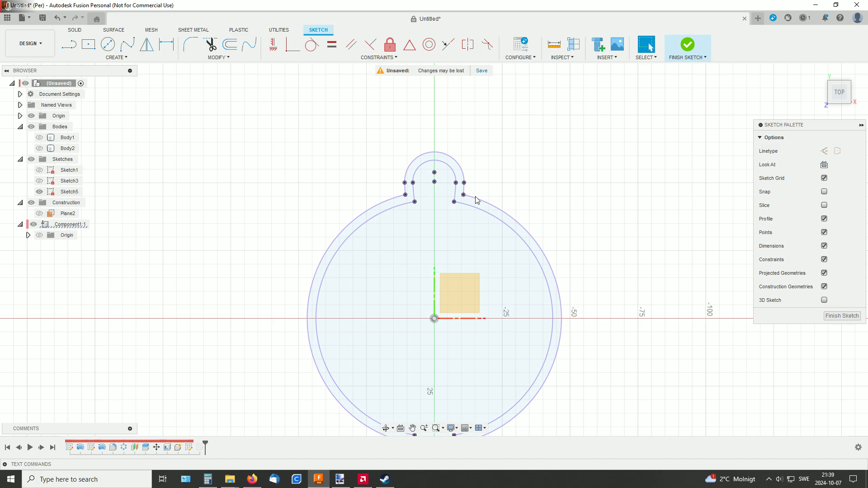
In Sketch5, draw a center point arc centred on the origin, joining the outer rim's endpoints across the upper knob's opening
left_click(392, 203)
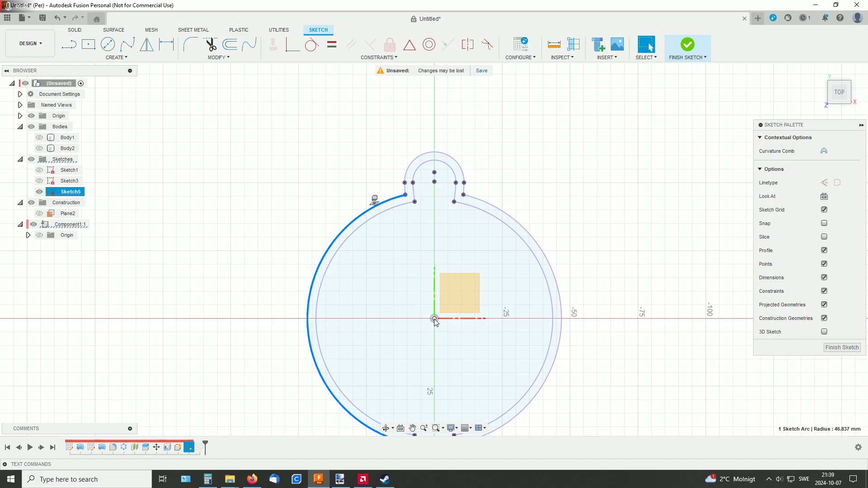
left_click(515, 165)
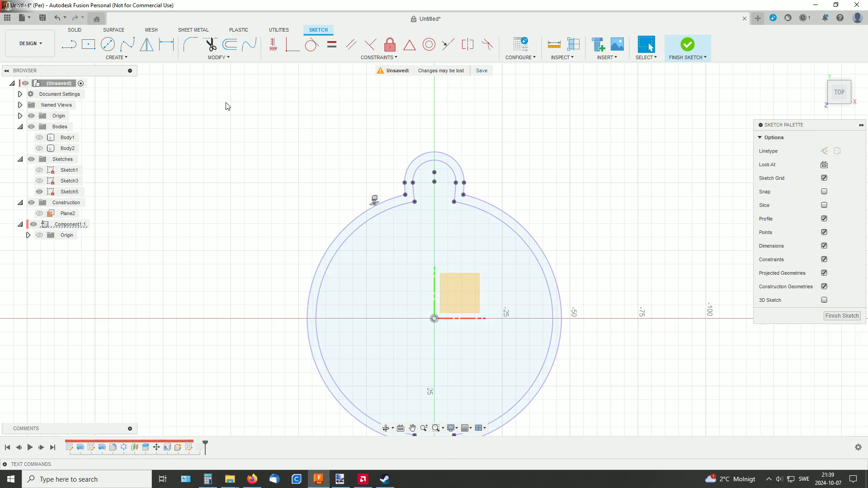
left_click(118, 57)
mouse_move(99, 94)
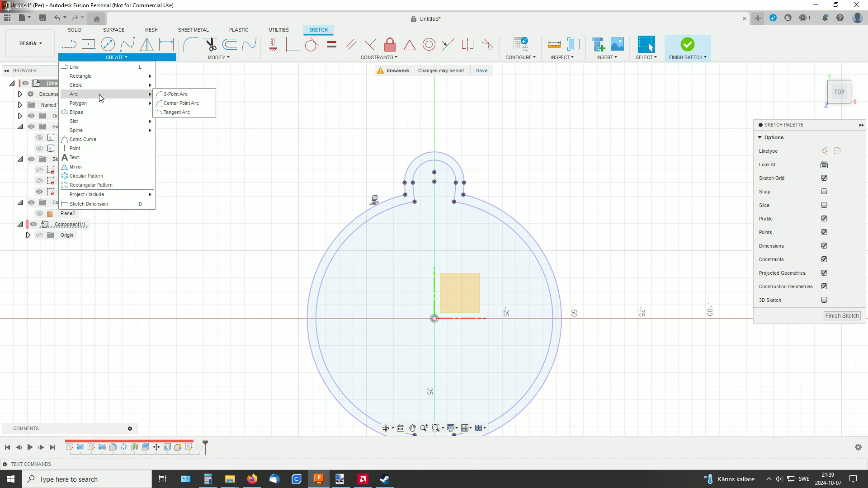
left_click(181, 105)
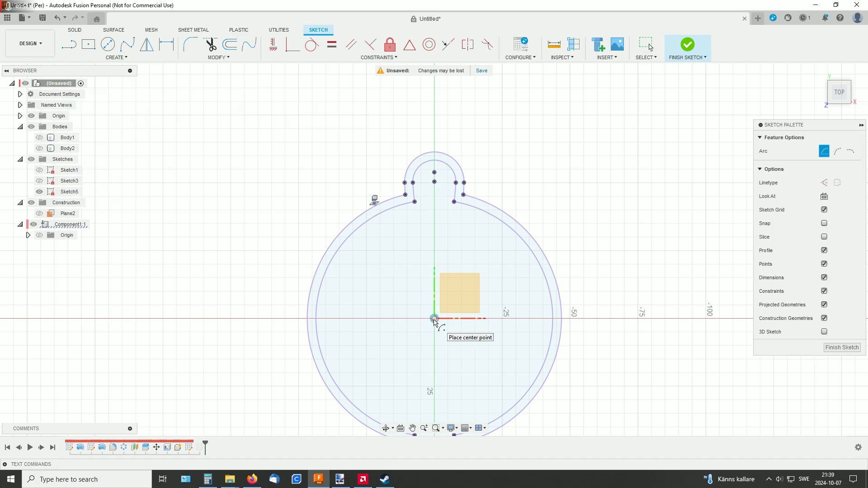
left_click(434, 318)
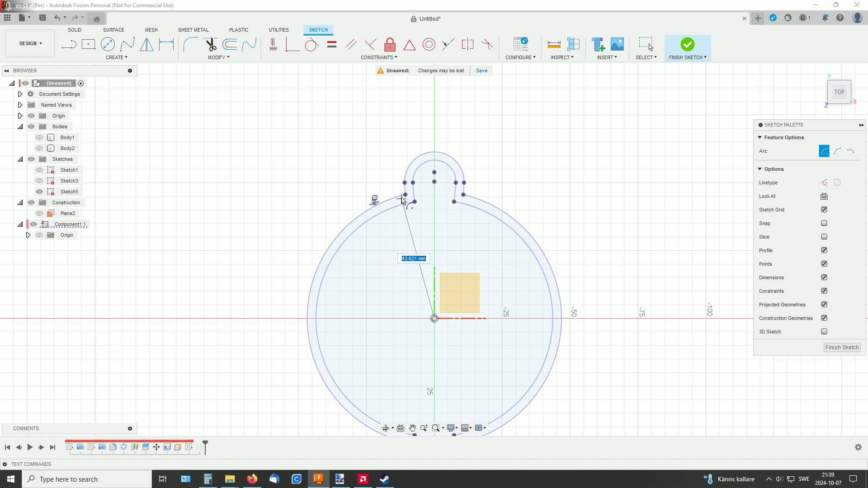
left_click(405, 195)
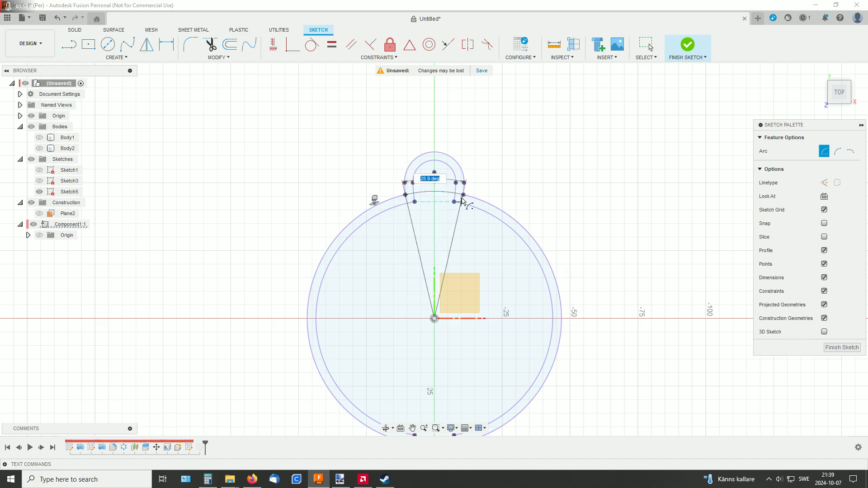
left_click(464, 195)
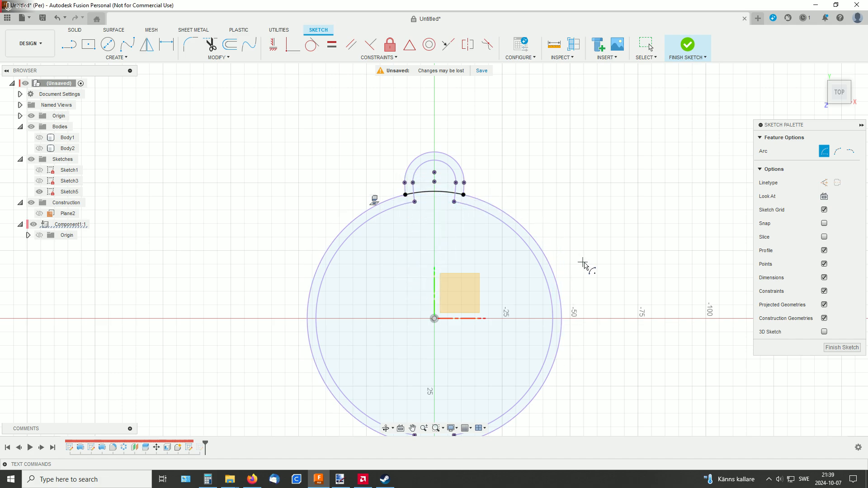
Draw a matching origin-centred arc across the lower knob's opening on the outer rim and finish Sketch5
middle_click_drag(583, 263, 588, 157)
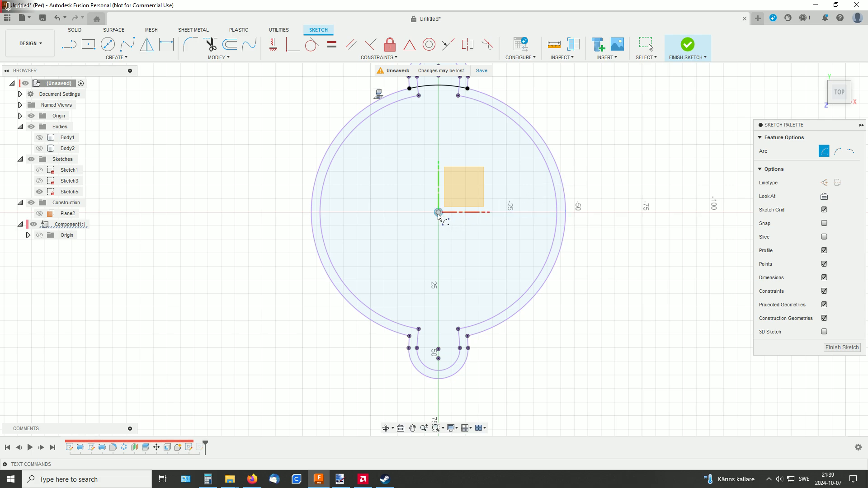
left_click(467, 336)
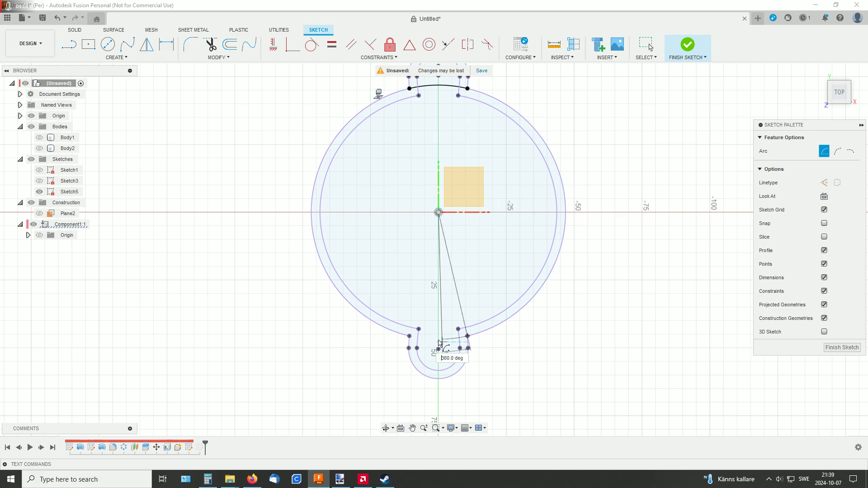
left_click(409, 336)
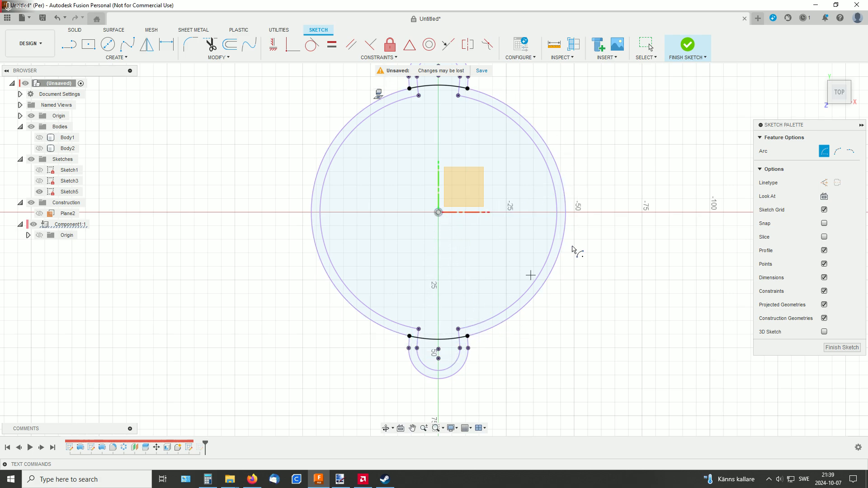
left_click(706, 48)
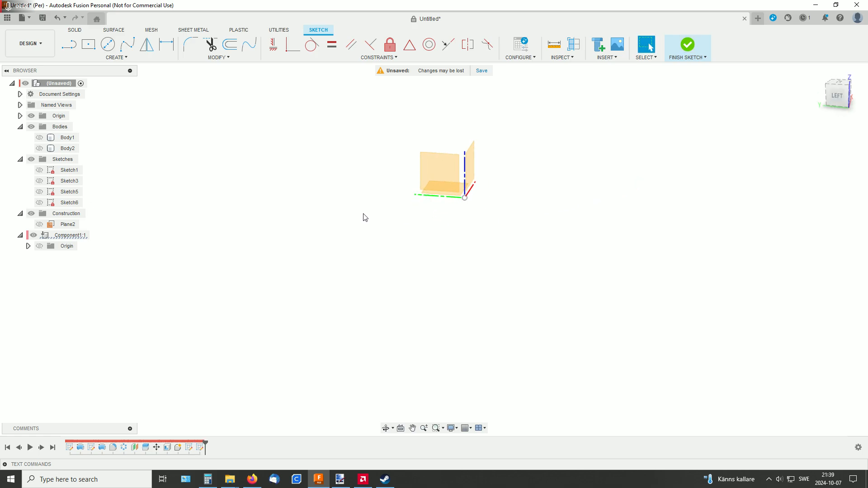
Open Sketch6 for editing and draw an origin-centred arc joining the outer rim's endpoints across the upper knob's opening
right_click(201, 446)
left_click(226, 347)
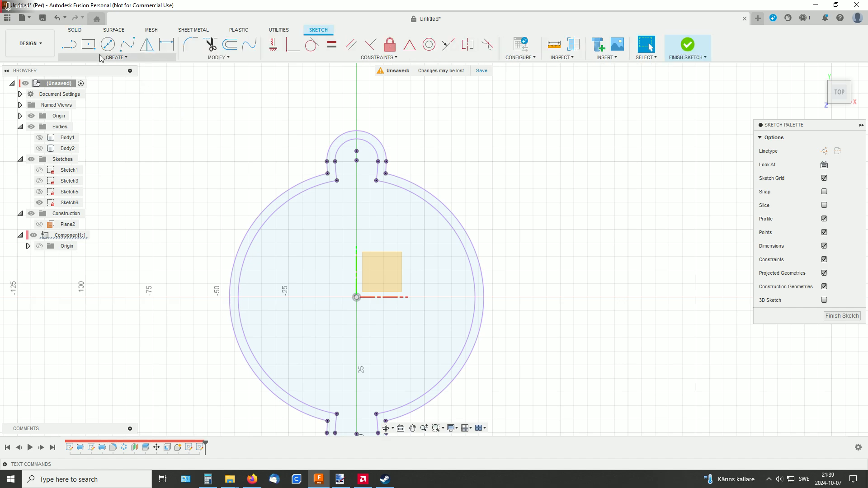
left_click(100, 57)
mouse_move(97, 94)
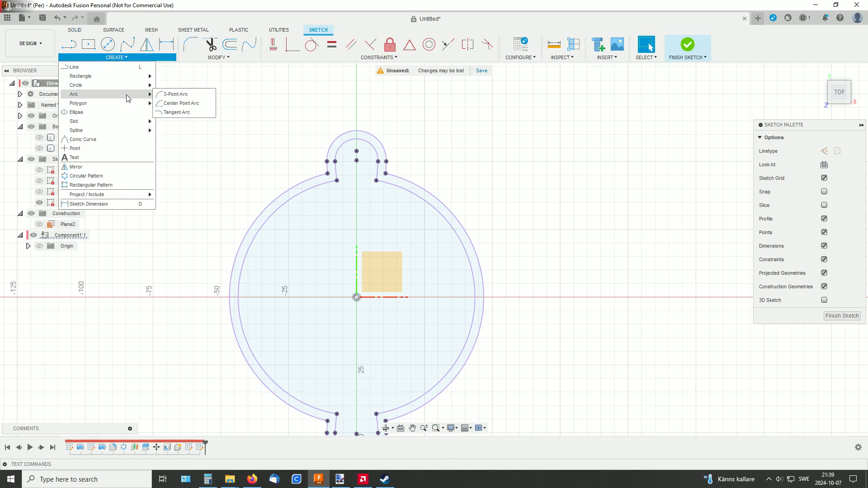
left_click(181, 103)
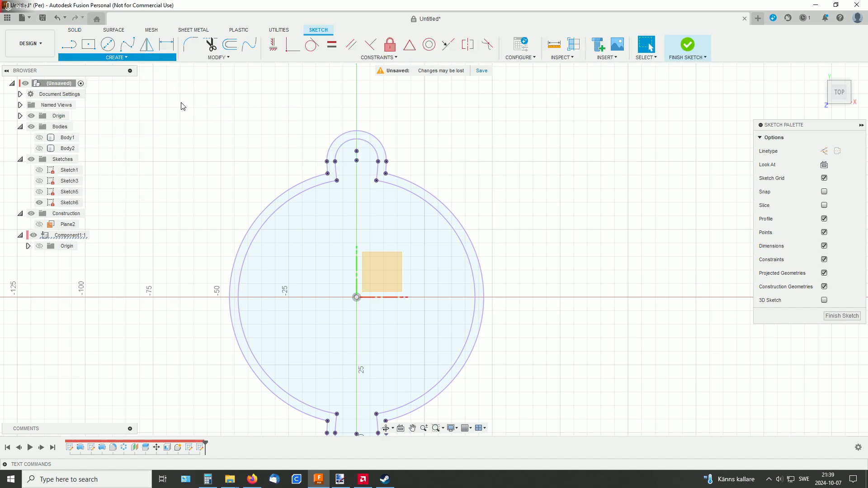
left_click(357, 296)
left_click(327, 173)
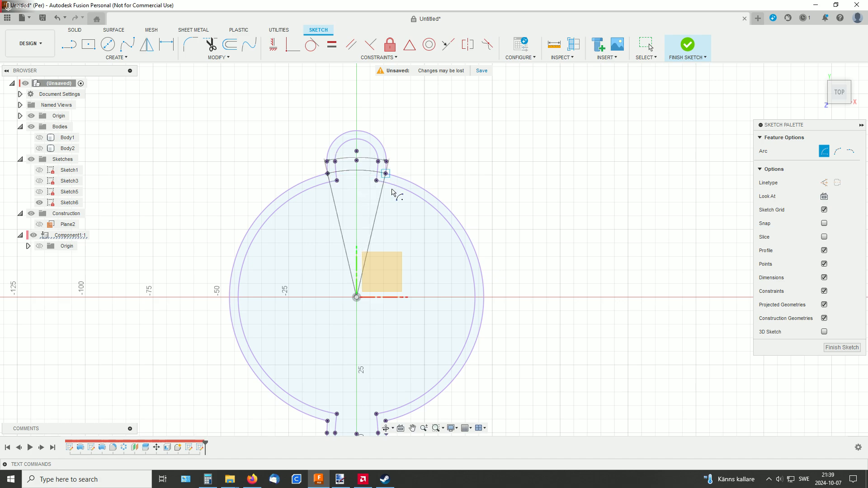
left_click(386, 174)
Close the outer rim across the lower knob's opening in Sketch6 with an origin-centred arc and finish the sketch
middle_click_drag(426, 261, 460, 159)
left_click(391, 195)
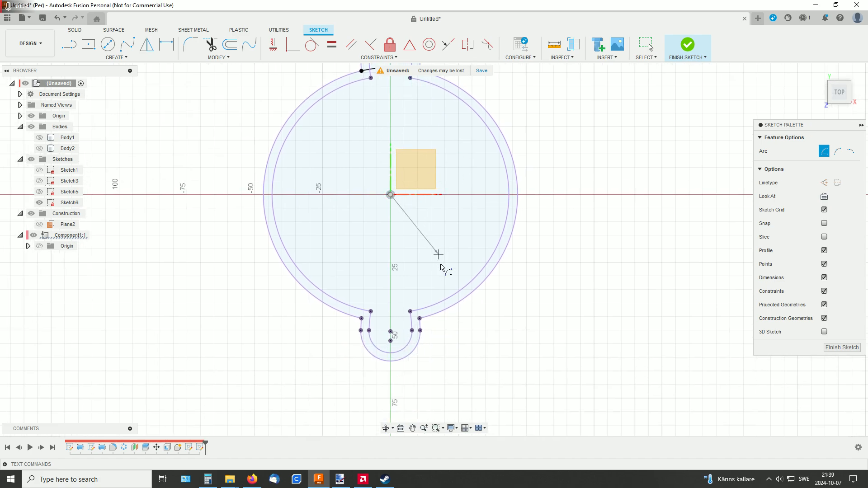
left_click(419, 318)
left_click(361, 318)
left_click(686, 47)
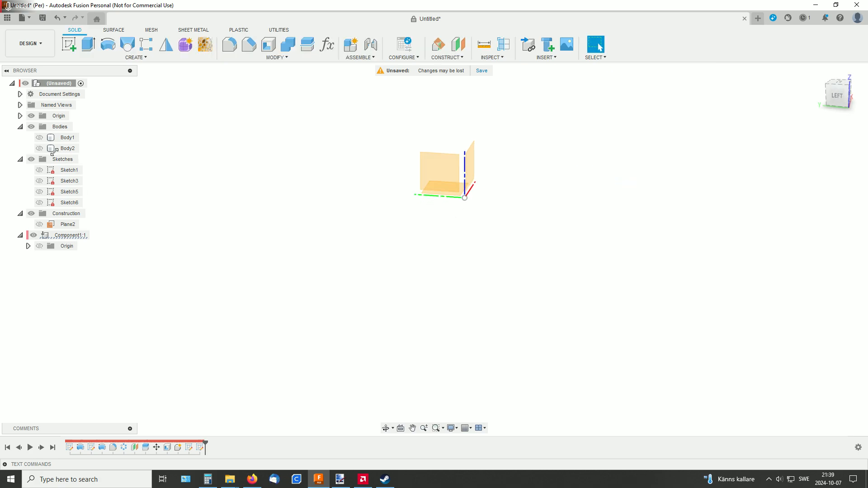
Show Sketch6 and Sketch5 together in the model
left_click(39, 203)
left_click(40, 192)
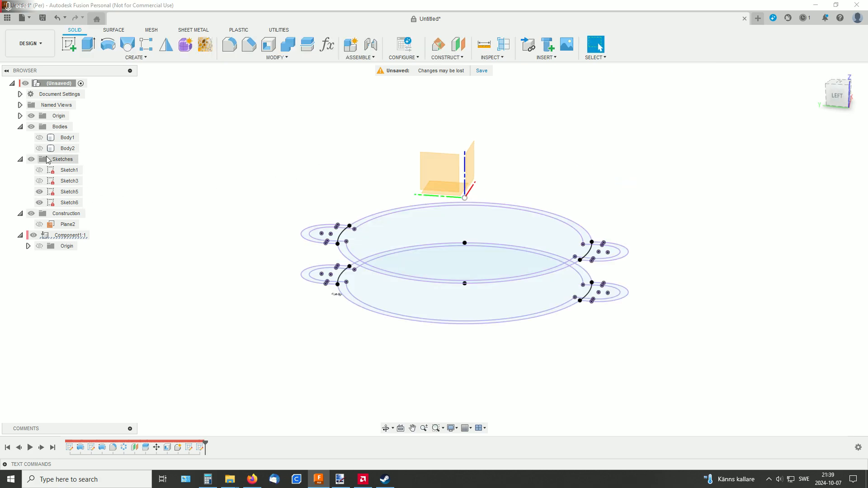
middle_click_drag(304, 165, 535, 179, "shift")
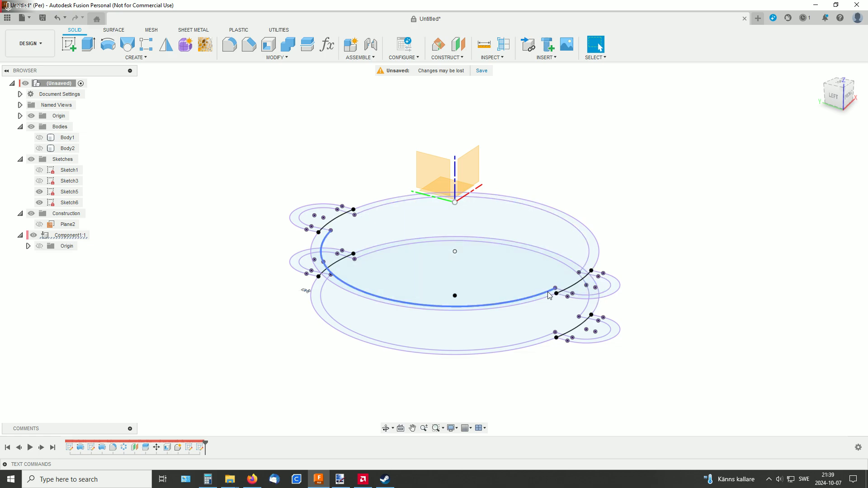
Loft a new body between the full circular areas of Sketch6 and Sketch5, including the rims but leaving out the side knobs
left_click(127, 44)
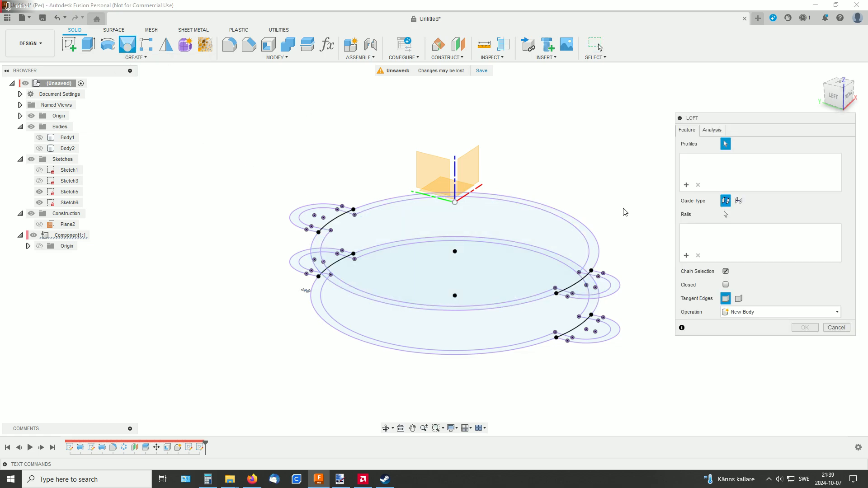
scroll(623, 210, "up", 2)
left_click(543, 254)
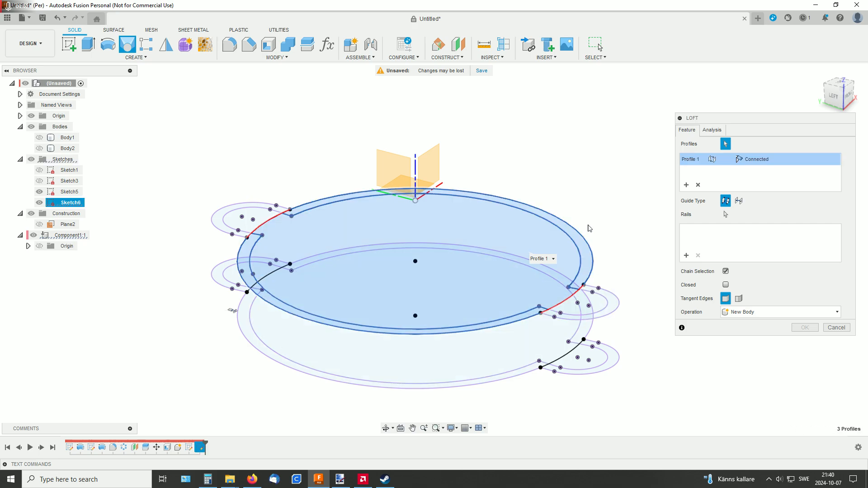
middle_click_drag(604, 251, 604, 175)
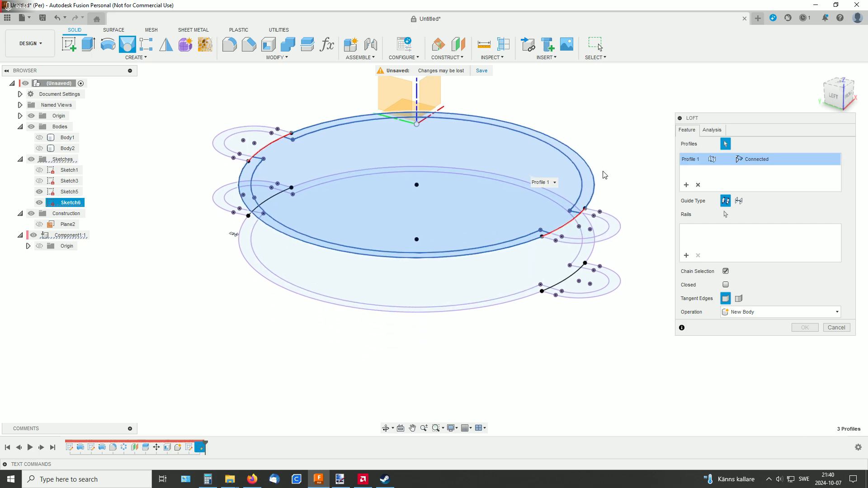
left_click(532, 272)
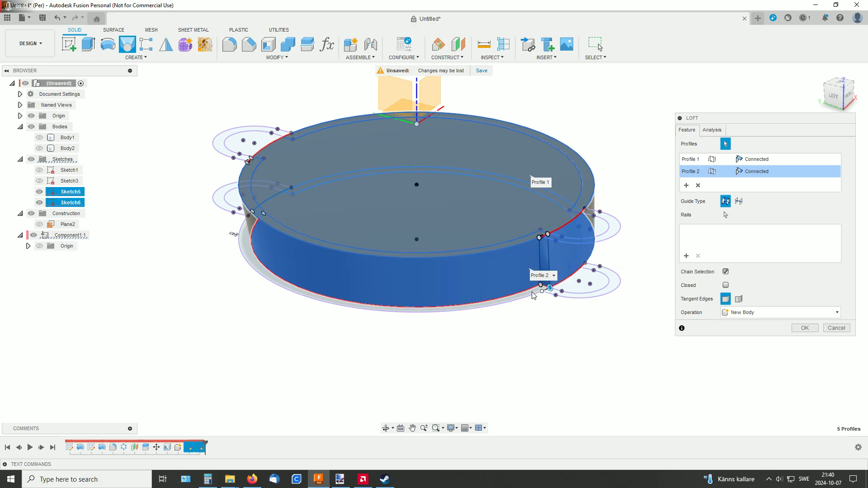
left_click(556, 292)
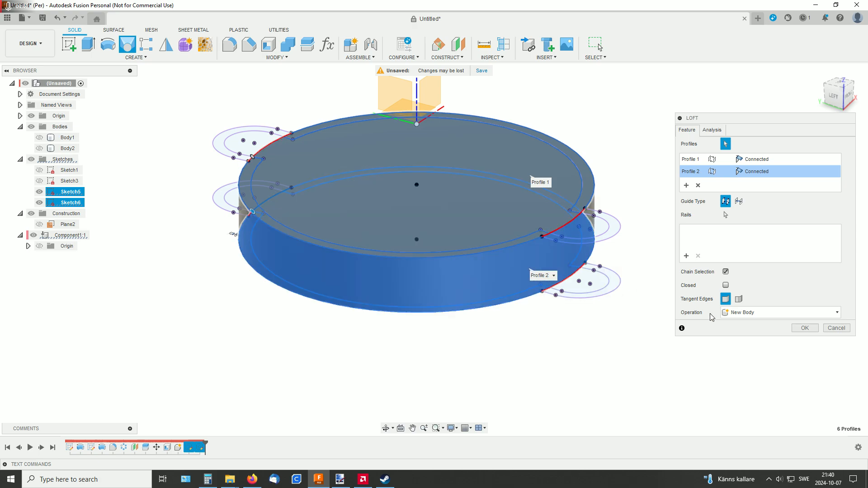
left_click(797, 330)
Show Body1 and Body2 and examine how the lofted disc fits between the two sphere halves and their split knobs
scroll(668, 293, "down", 2)
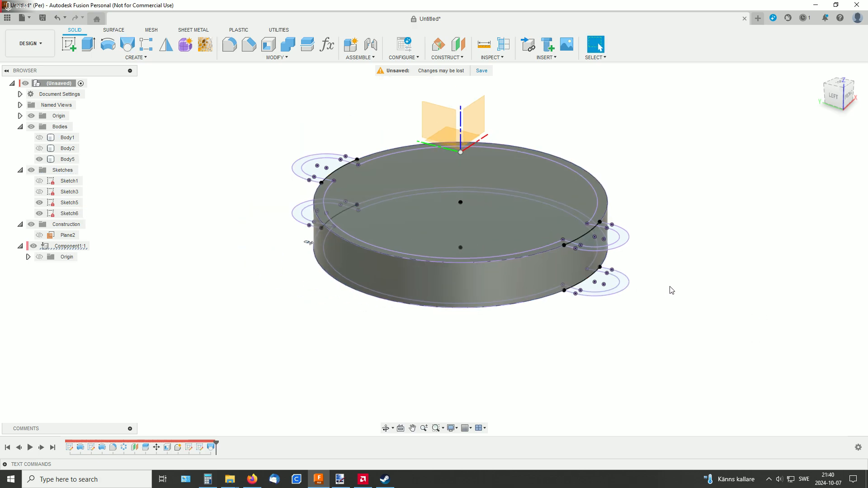
middle_click_drag(604, 159, 599, 161, "shift")
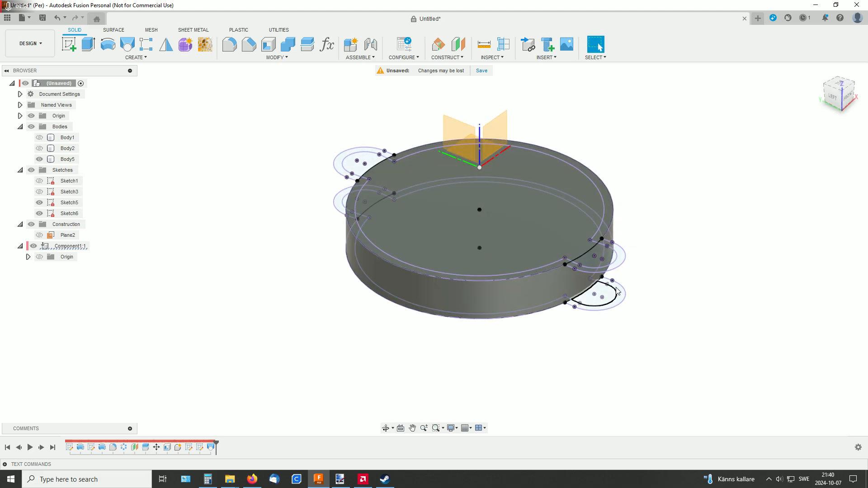
left_click(39, 138)
left_click(40, 148)
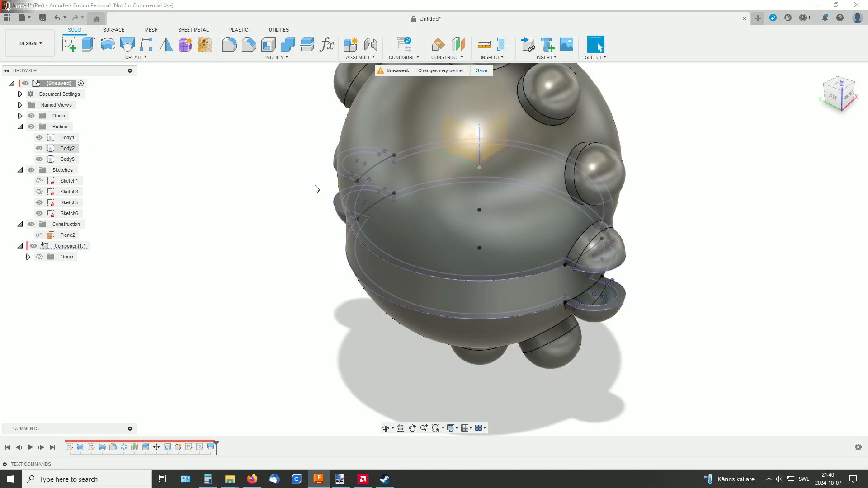
middle_click_drag(634, 186, 681, 222, "shift")
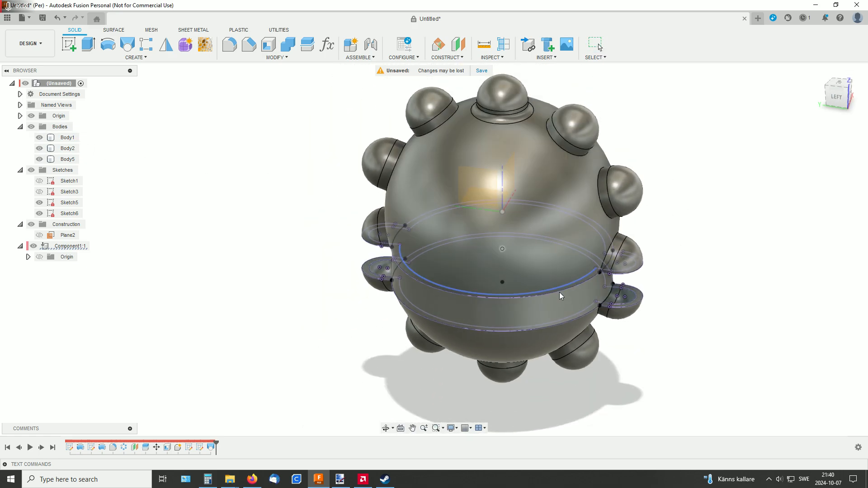
middle_click_drag(676, 272, 599, 310, "shift")
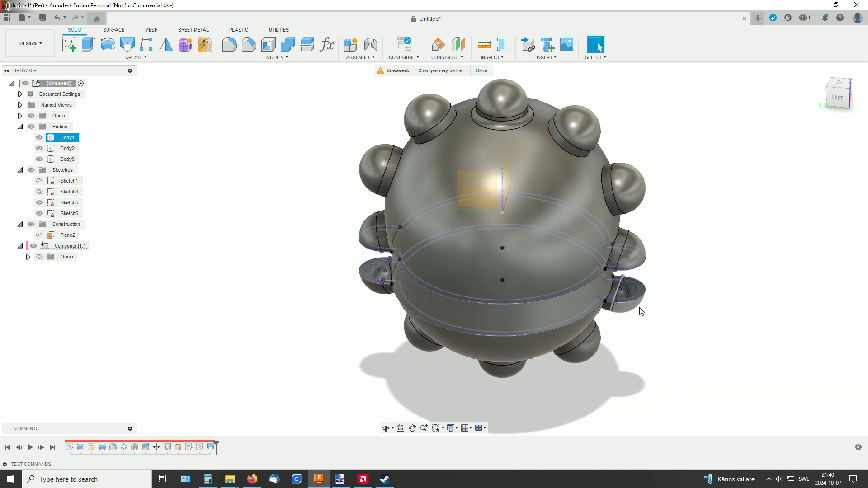
middle_click_drag(731, 280, 600, 289)
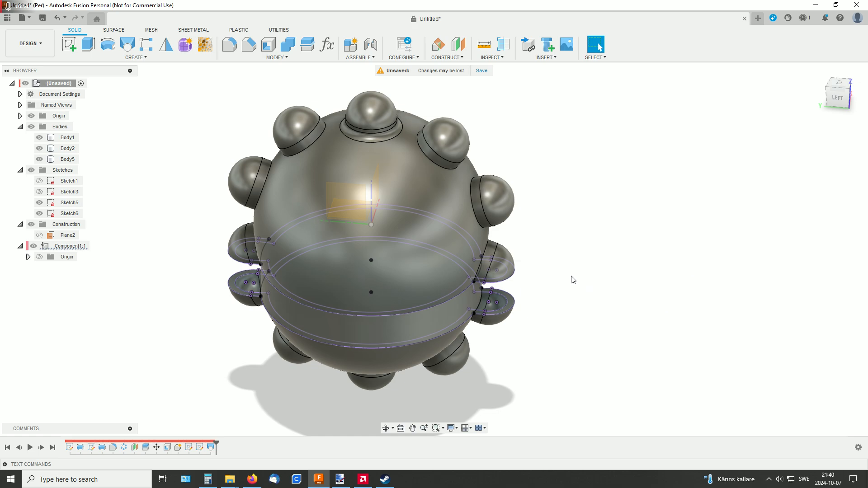
middle_click_drag(573, 280, 656, 246)
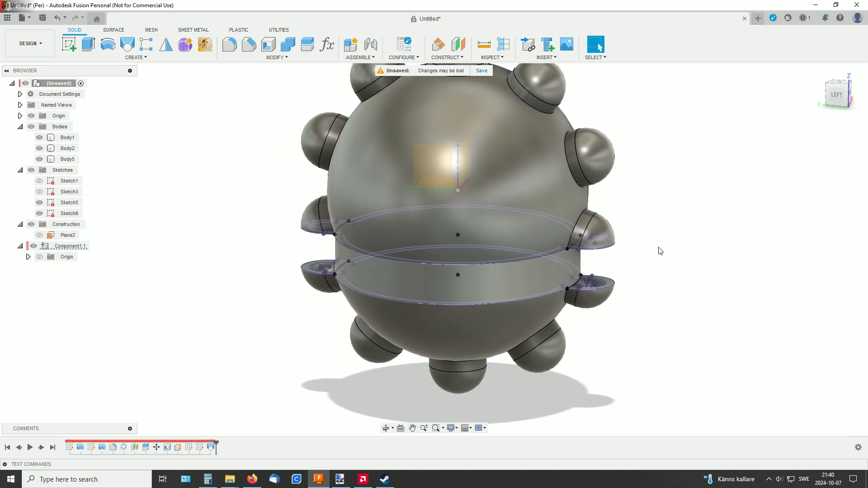
Delete the loft feature that fills the gap between the two sphere halves
right_click(213, 448)
left_click(231, 383)
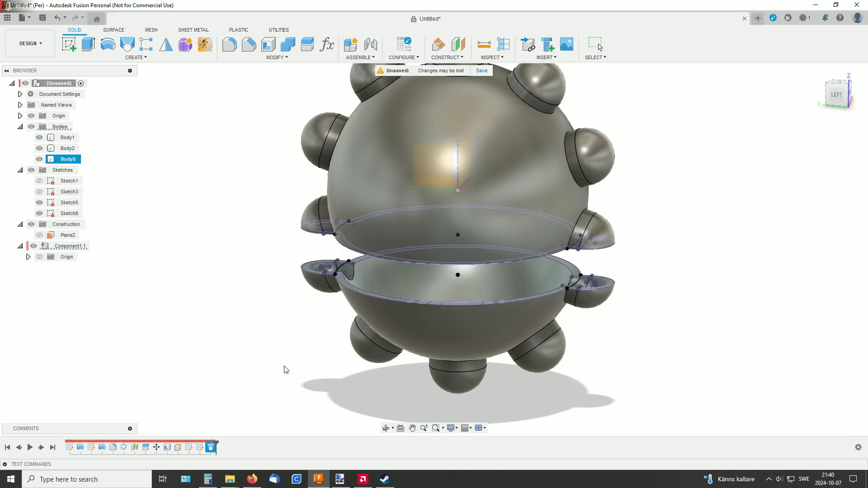
Extrude Sketch6's full circular area, including its rim profiles, about 3.2 mm toward the lower half
left_click(87, 46)
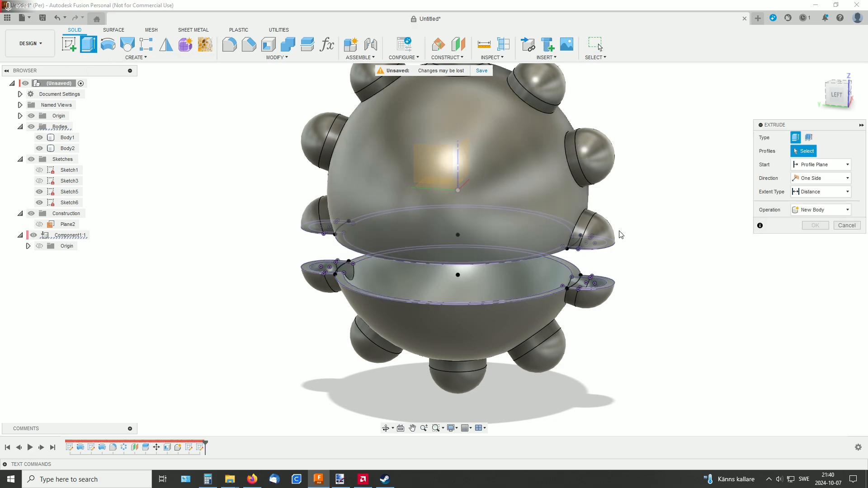
scroll(663, 215, "up", 3)
middle_click_drag(663, 214, 669, 203, "shift")
scroll(587, 250, "up", 3)
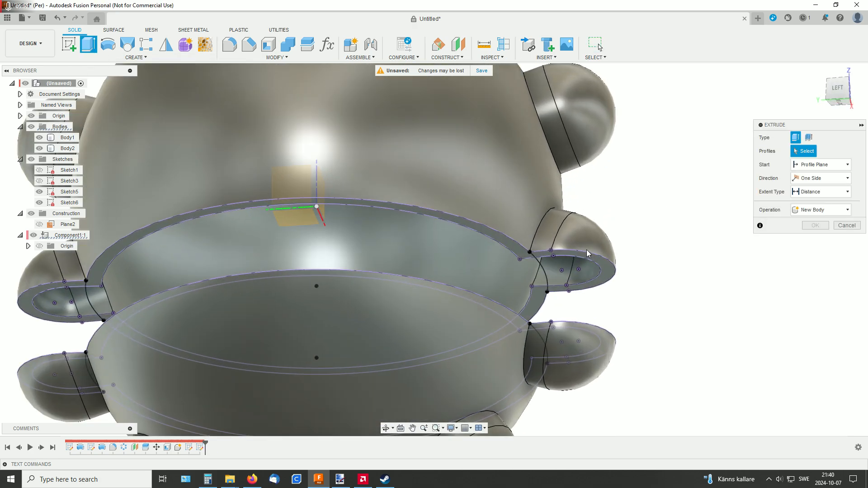
left_click(527, 278)
left_click(532, 289)
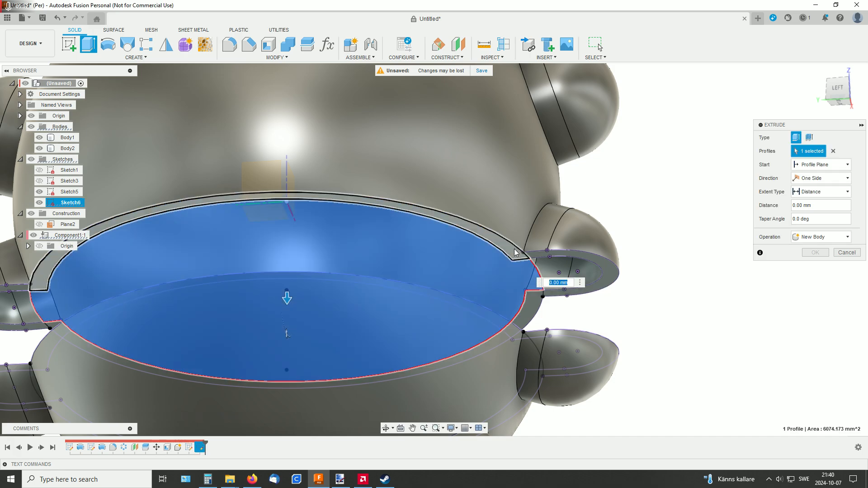
left_click(536, 304)
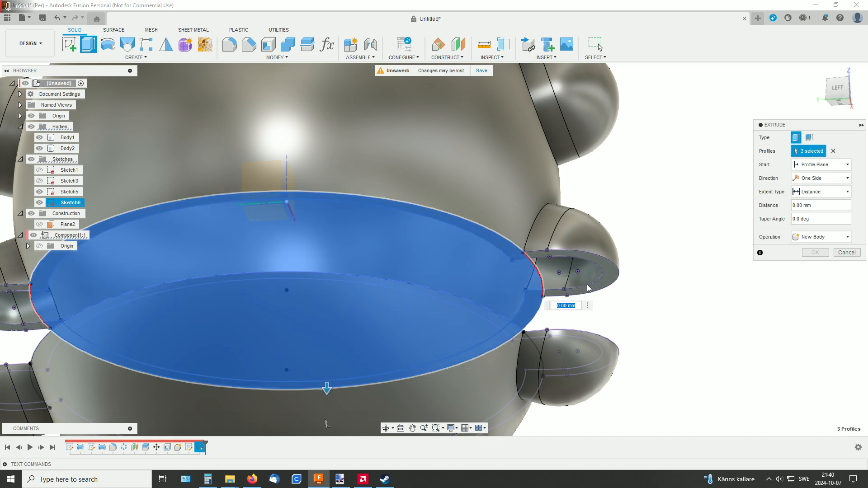
middle_click_drag(648, 202, 633, 235, "shift")
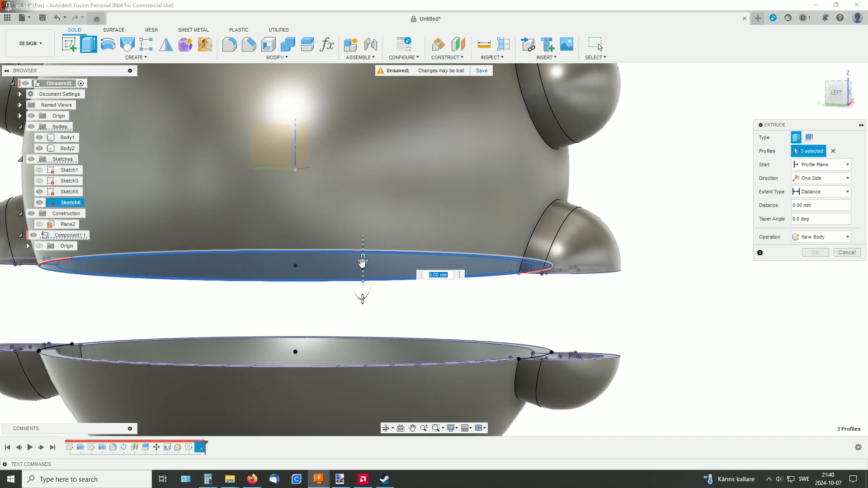
left_click_drag(364, 273, 363, 280)
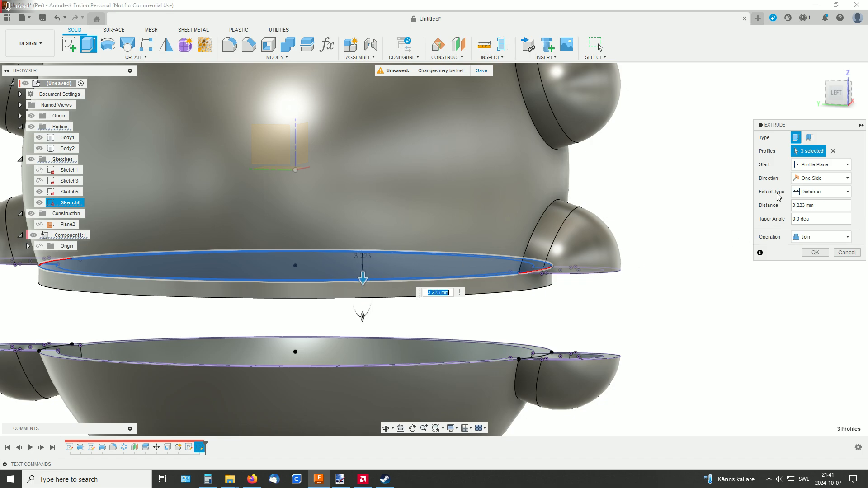
Extend the extrusion to the lower half's rim face using To Object, and create it as a new body
left_click(813, 192)
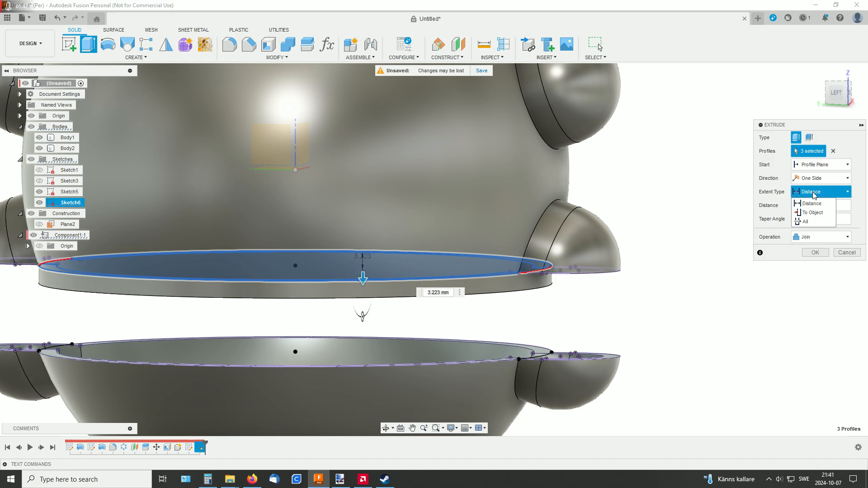
left_click(814, 213)
middle_click_drag(674, 269, 696, 237, "shift")
left_click(551, 308)
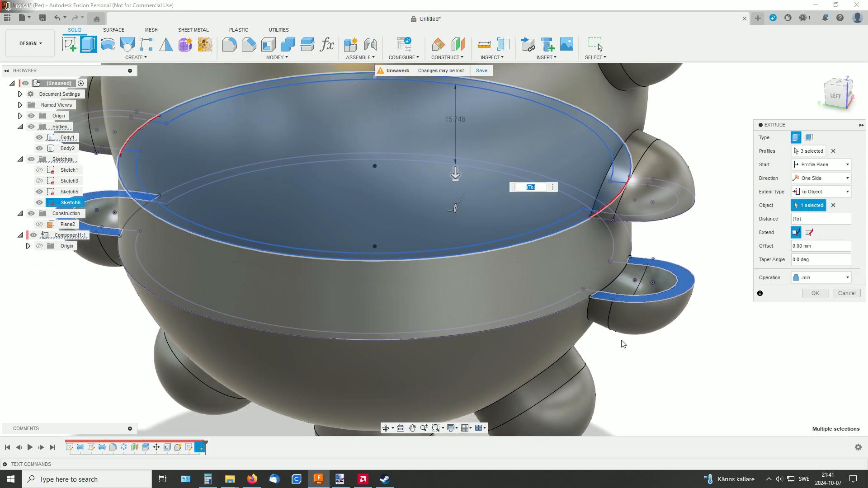
left_click(816, 278)
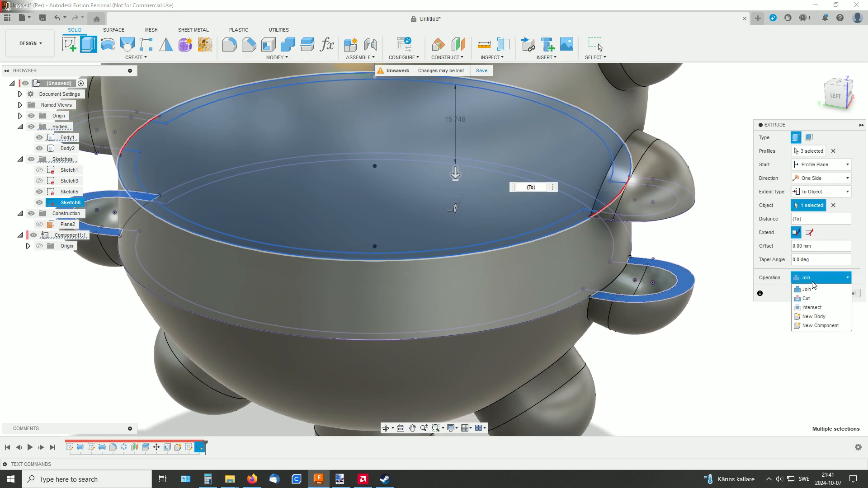
left_click(813, 317)
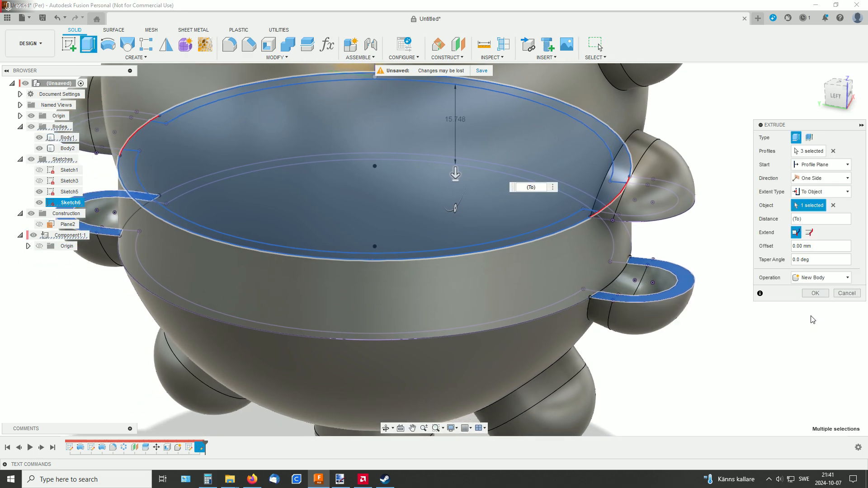
left_click(816, 293)
Hide Sketch5 and Sketch6 and view the extruded band between the sphere halves
mouse_move(720, 337)
middle_mouse_down("shift")
mouse_move(725, 326)
mouse_move(713, 325)
middle_mouse_up("shift")
scroll(723, 325, "down", 5)
middle_click_drag(733, 286, 688, 284)
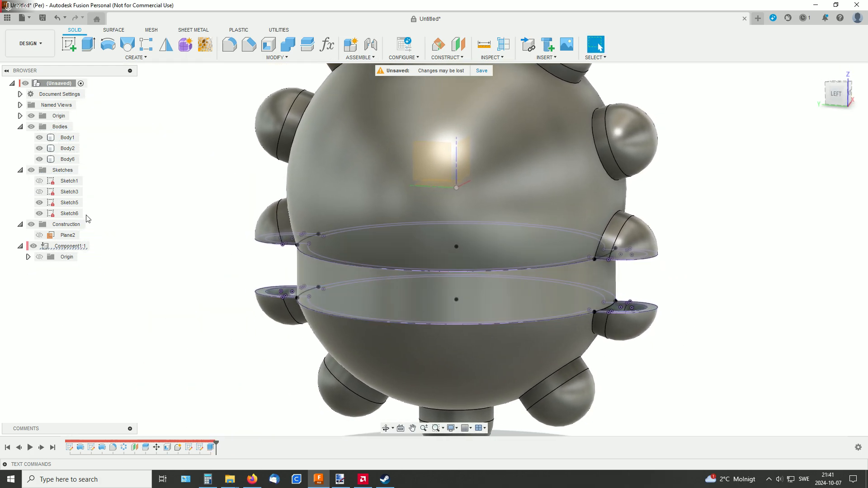
left_click(39, 203)
left_click(39, 214)
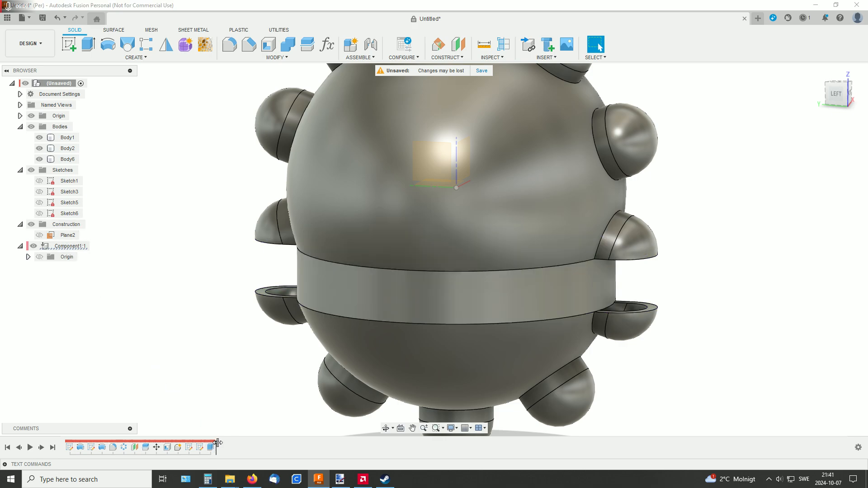
Roll the timeline back to before the rim sketches and delete all the features after that point
left_click_drag(218, 442, 191, 449)
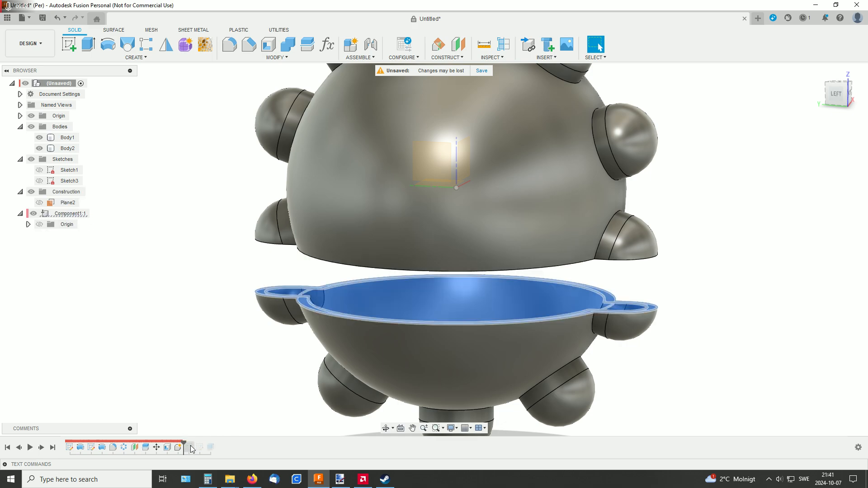
right_click(191, 448)
left_click(226, 408)
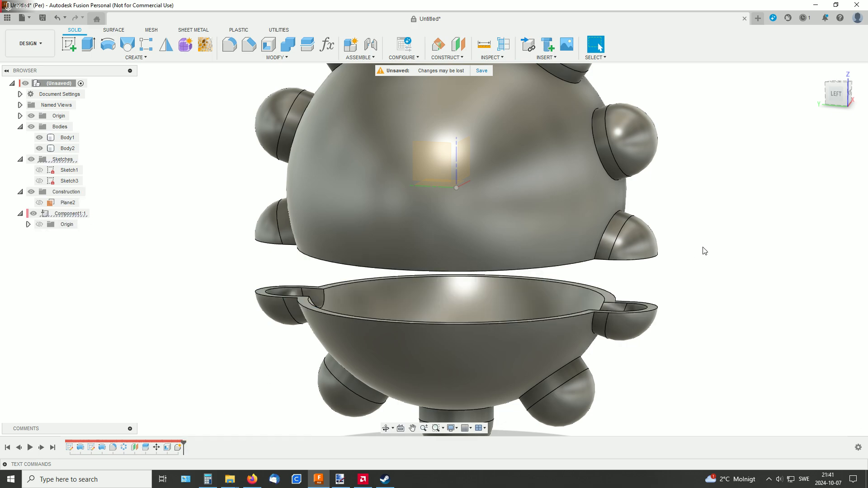
Create a new sketch on the vertical XZ origin plane, facing the front of the sphere
middle_click_drag(703, 247, 695, 265, "shift")
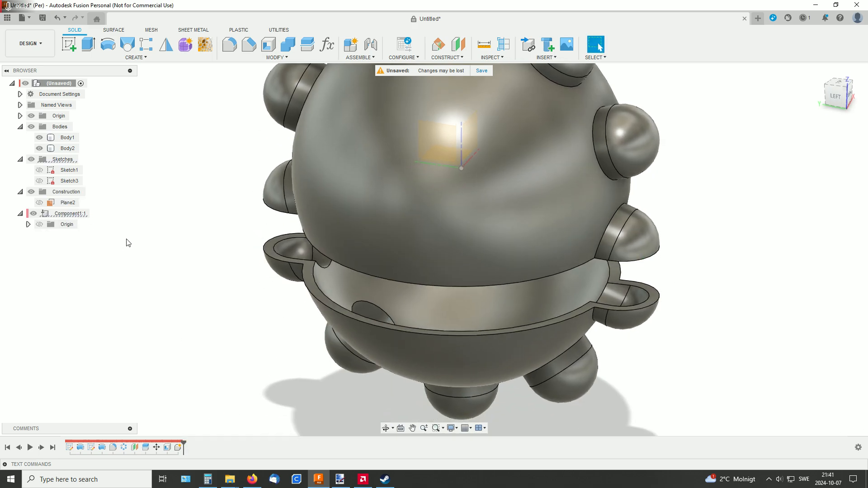
middle_click_drag(717, 235, 724, 251, "shift")
scroll(612, 281, "down", 5)
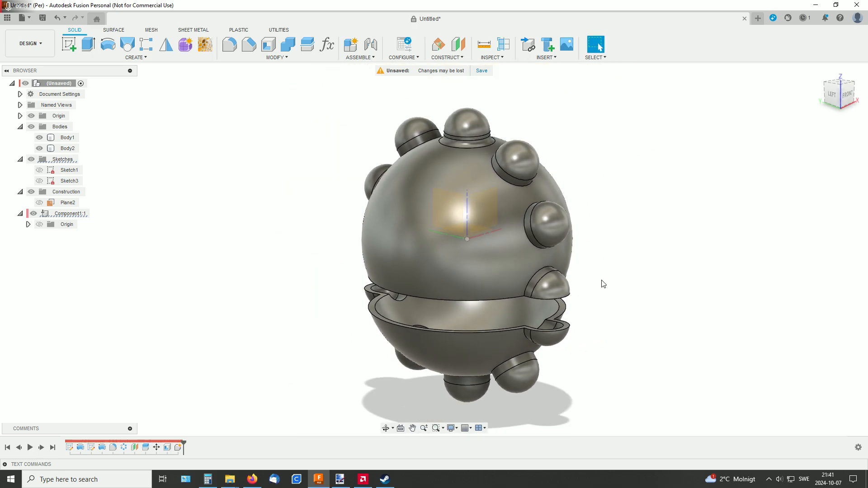
mouse_move(618, 270)
middle_mouse_down("shift")
mouse_move(603, 254)
mouse_move(610, 264)
middle_mouse_up("shift")
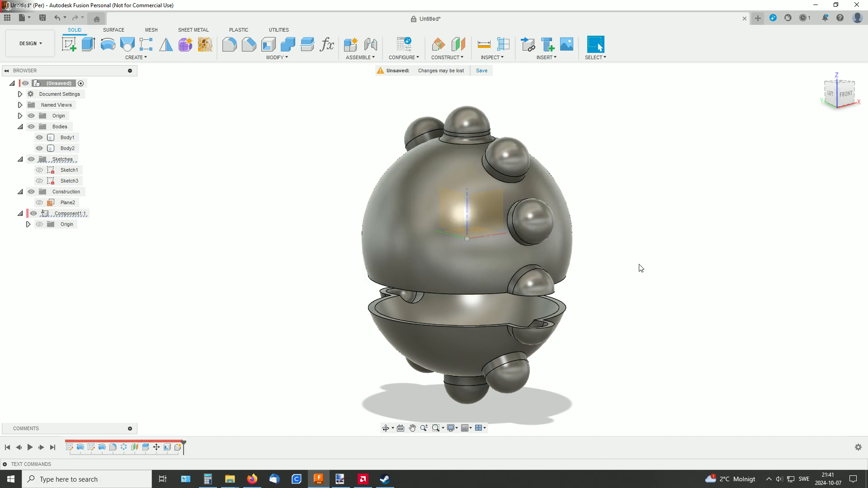
middle_click_drag(641, 268, 617, 275)
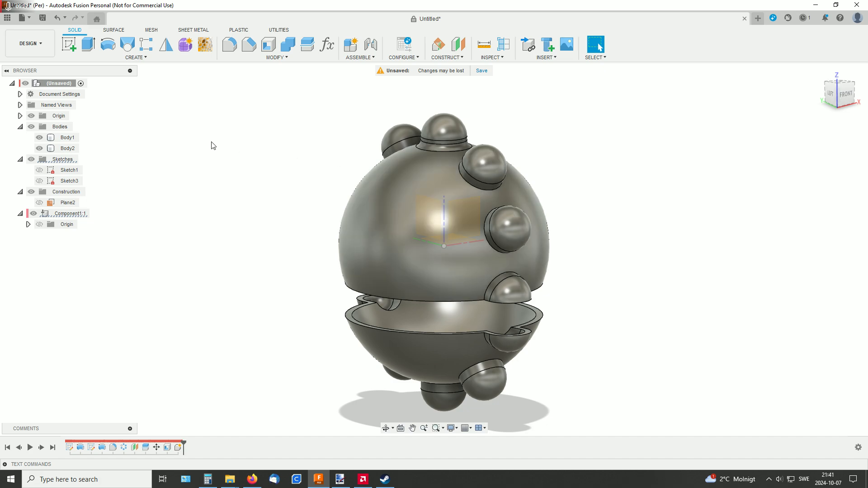
left_click(68, 45)
left_click(456, 217)
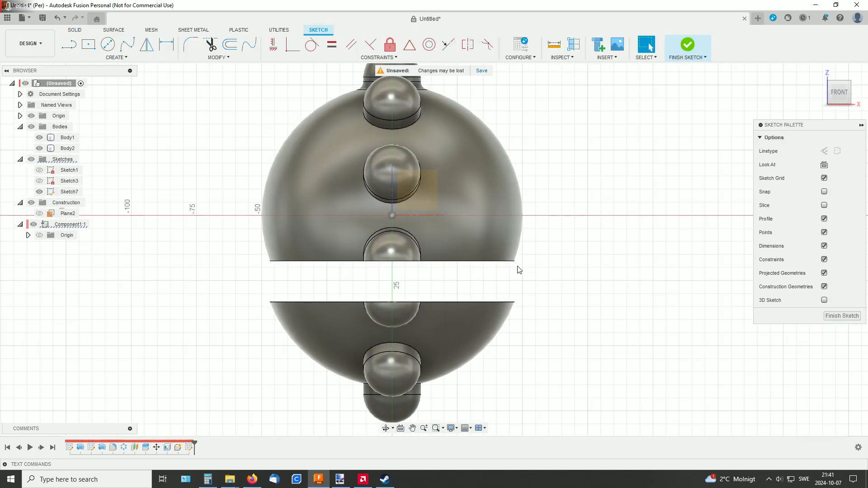
scroll(519, 270, "up", 1)
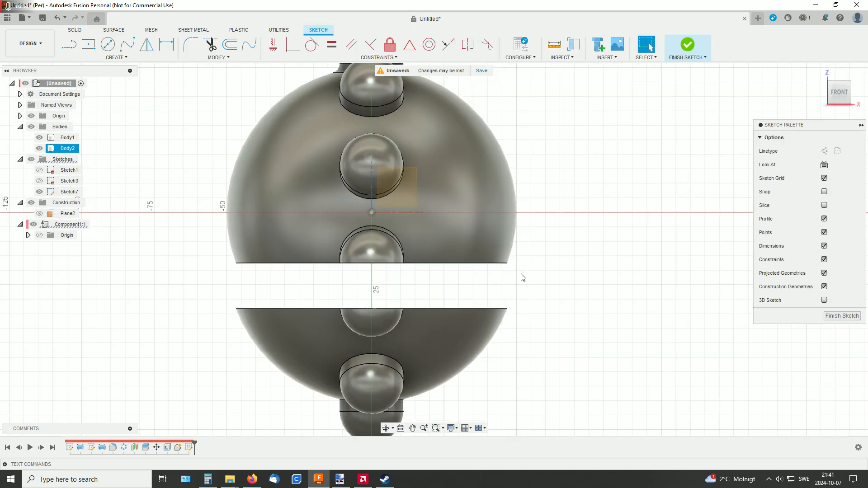
middle_click_drag(519, 275, 527, 262)
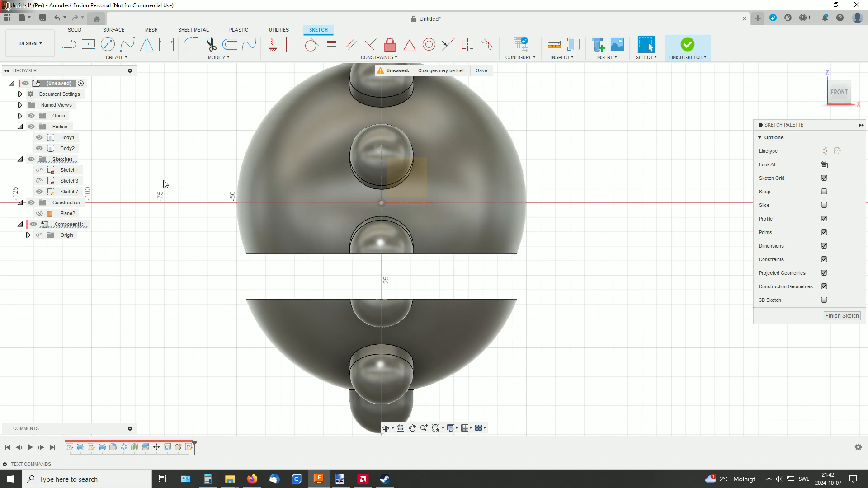
Project the cross-sections of Body2 and Body1 into the sketch with Intersect, keeping the projection link enabled
left_click(114, 58)
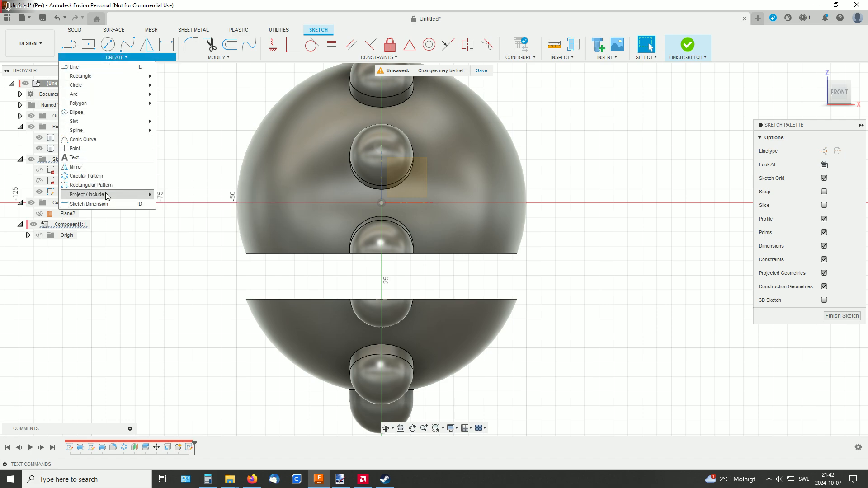
mouse_move(107, 195)
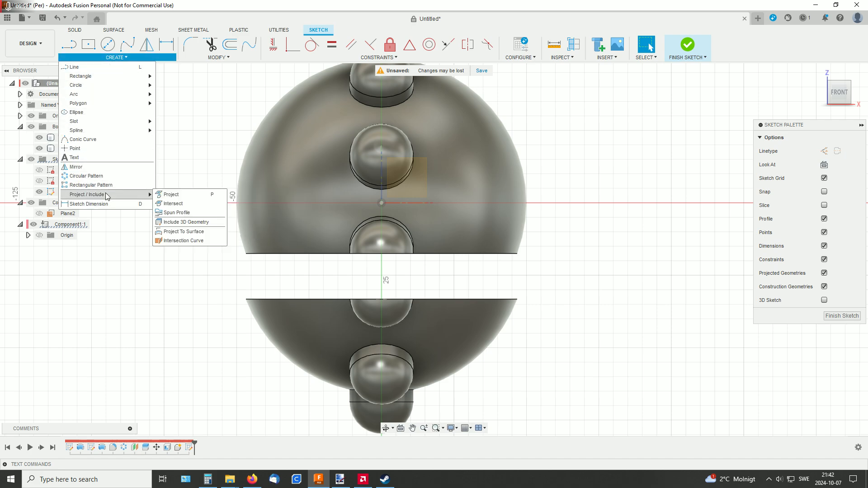
left_click(175, 205)
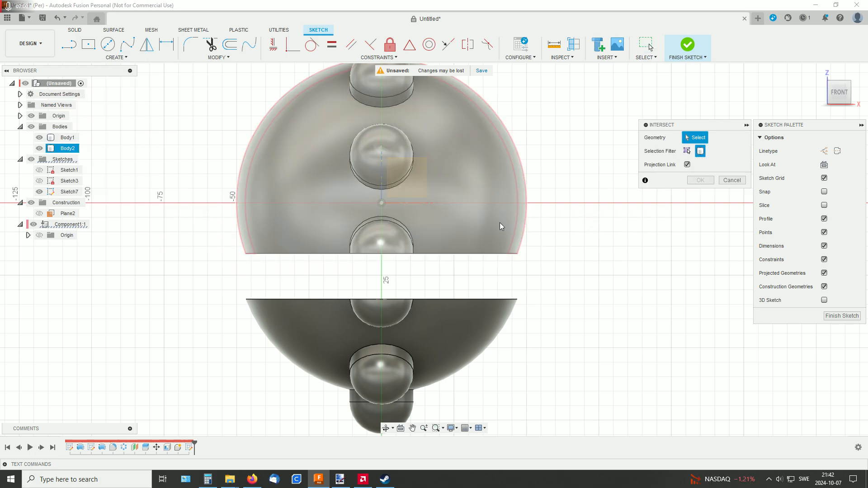
left_click(500, 223)
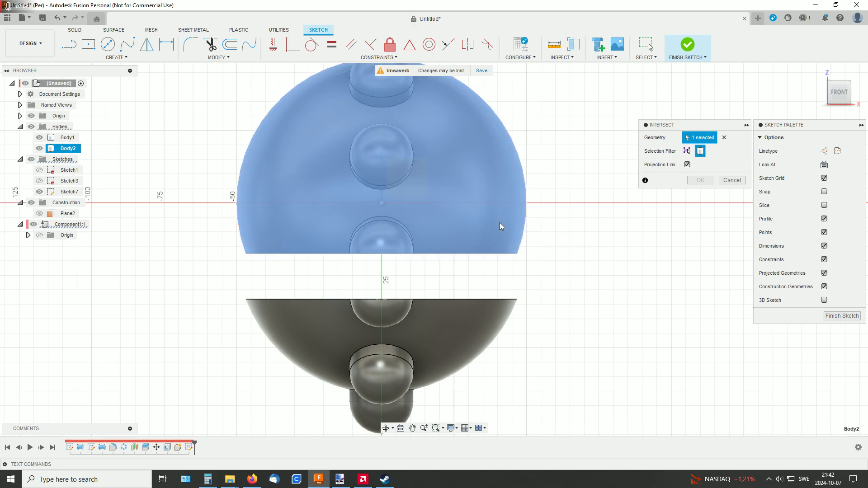
left_click(469, 323)
middle_click_drag(504, 291, 249, 248, "shift")
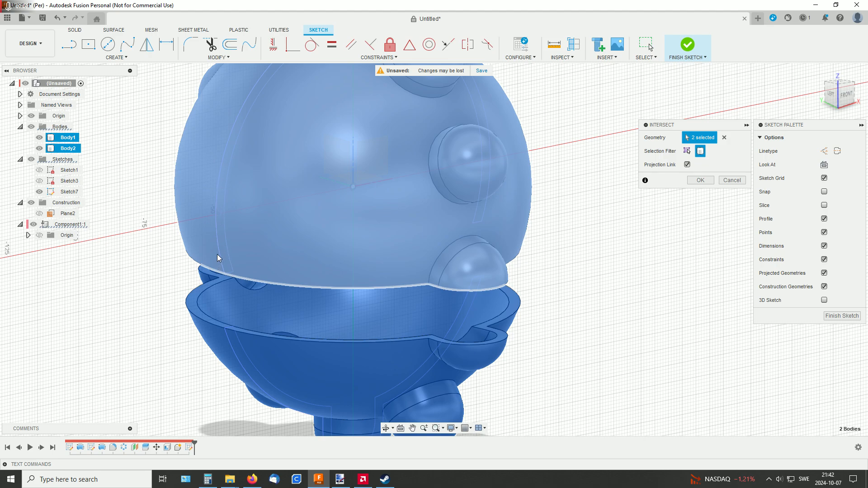
middle_click_drag(219, 243, 302, 240)
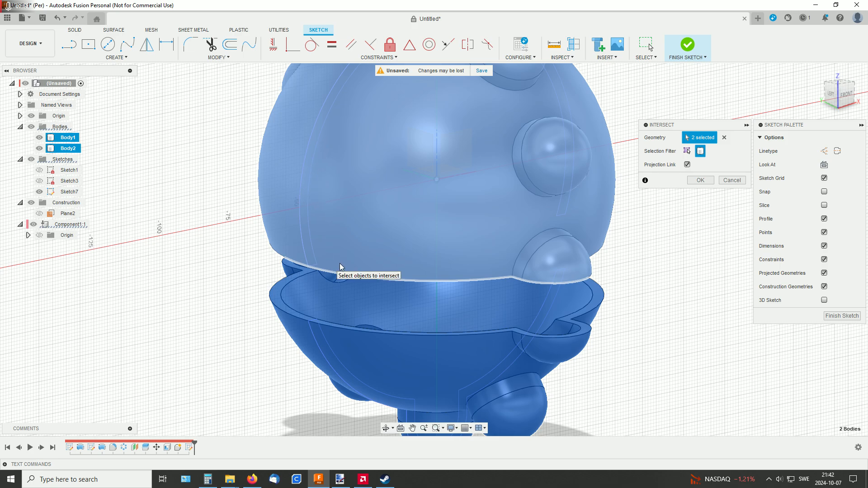
left_click(699, 181)
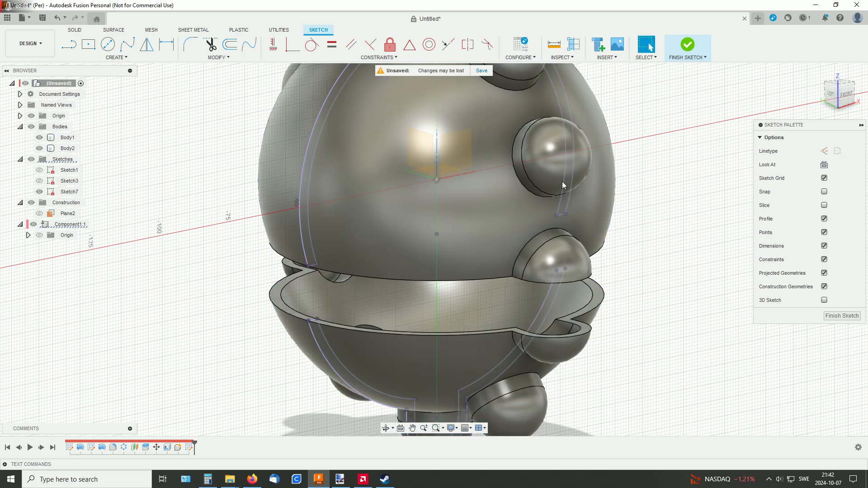
Hide Body1 and Body2 and view the sketch with the wall cross-sections straight on
left_click(40, 138)
left_click(40, 149)
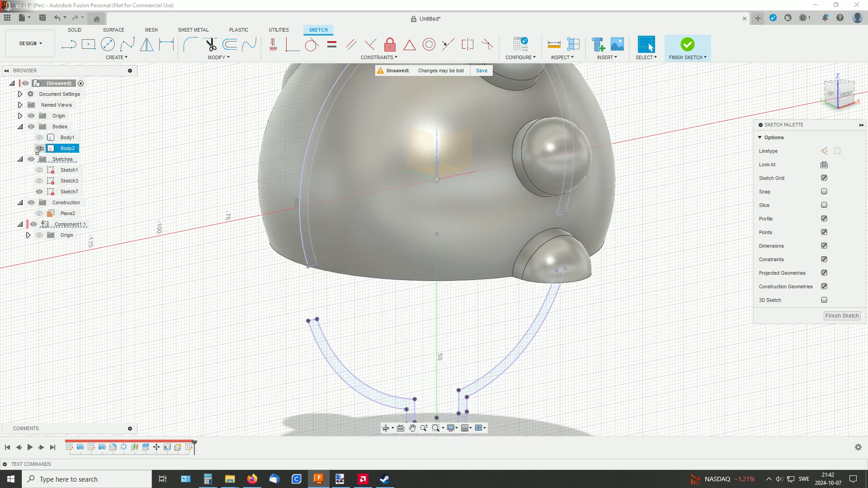
left_click(39, 148)
left_click(822, 168)
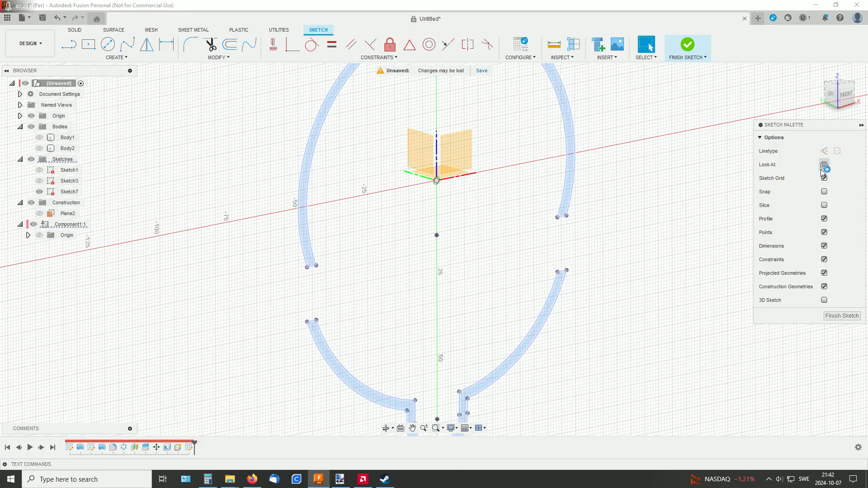
Draw two vertical lines bridging the gap between the upper and lower wall sections on the +X side, and finish the sketch
middle_click_drag(632, 312, 557, 211)
scroll(566, 223, "up", 2)
key("l")
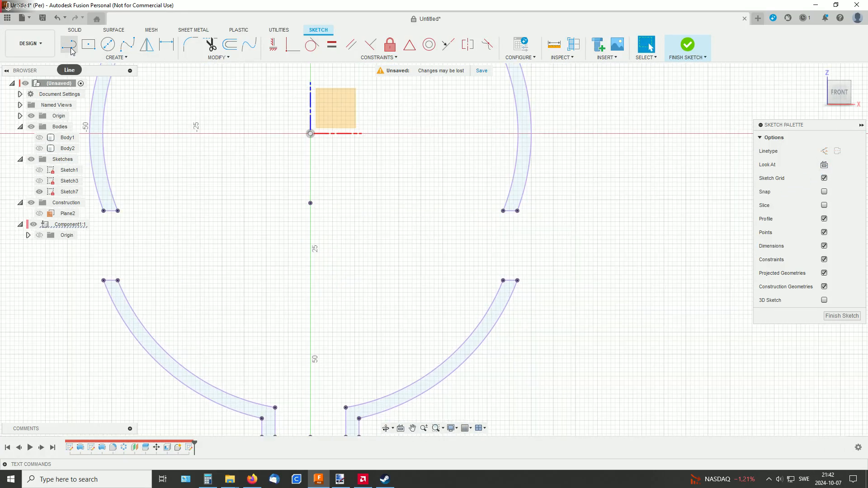
left_click(517, 211)
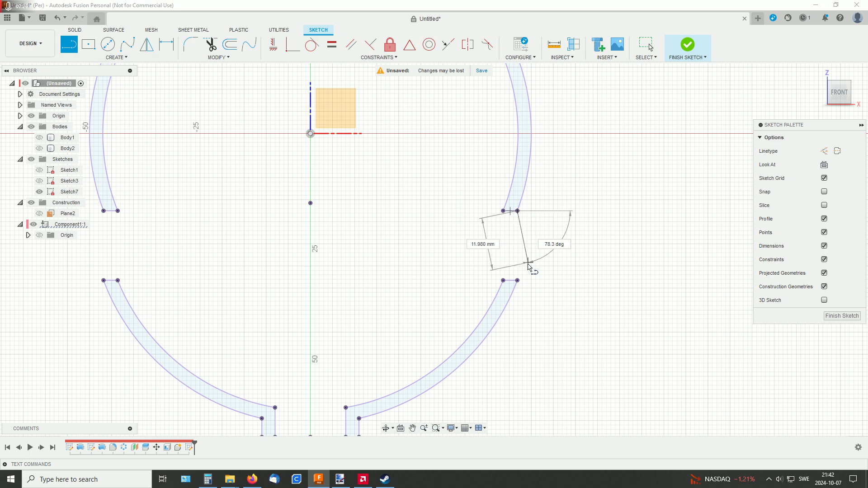
left_click(518, 280)
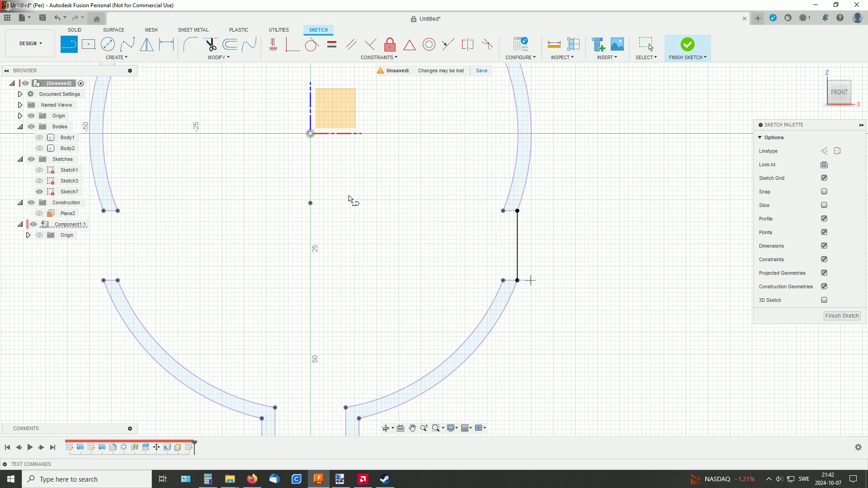
key("Escape")
key("l")
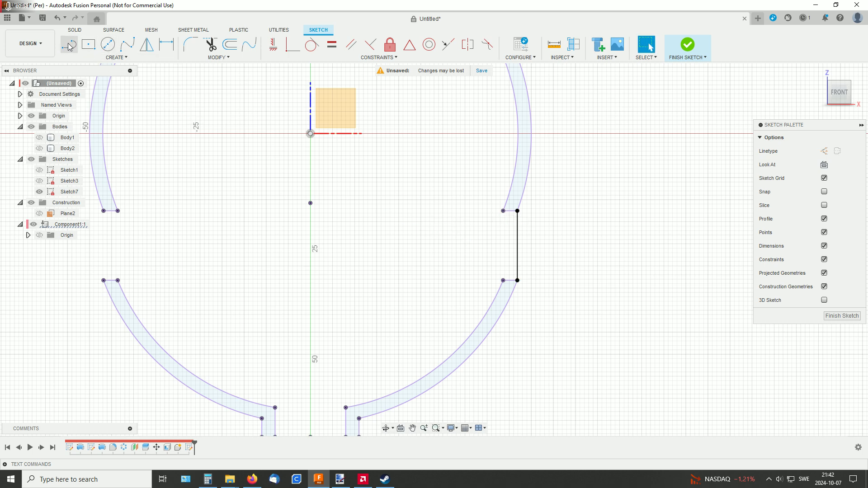
left_click(503, 211)
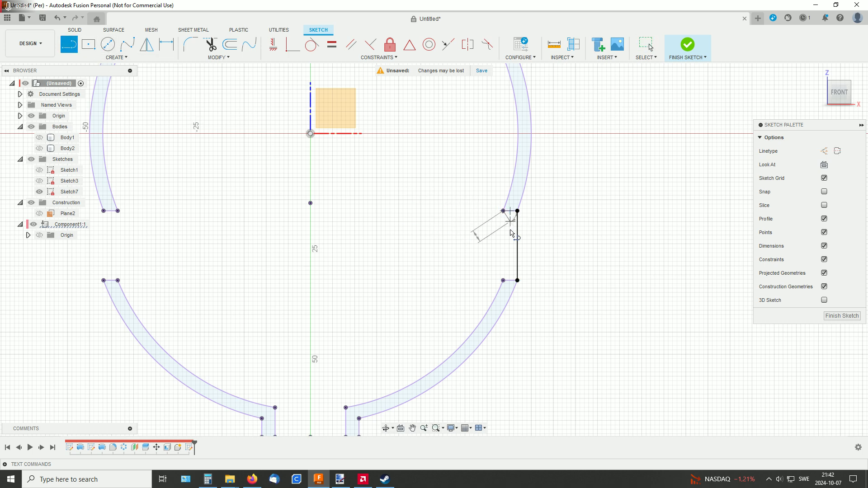
left_click(503, 281)
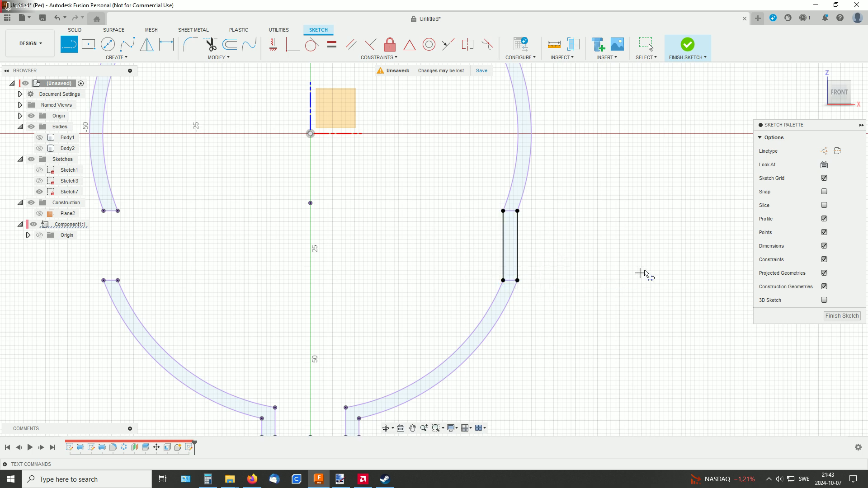
left_click(688, 45)
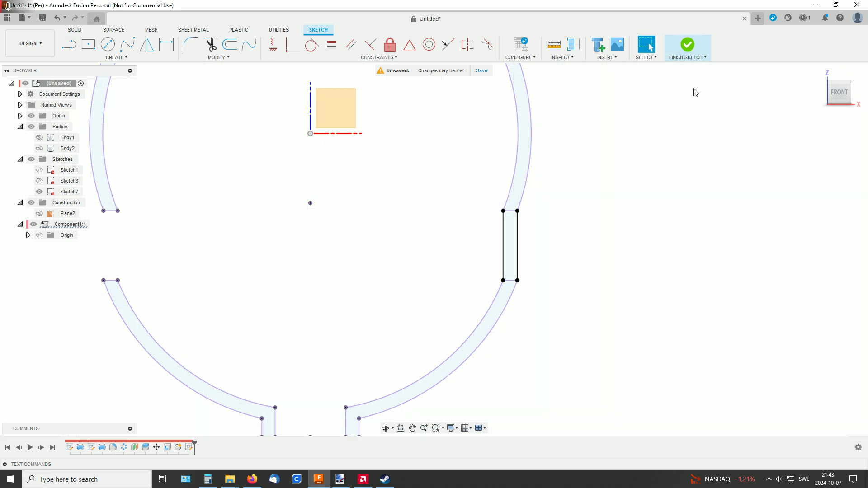
Revolve the bridging rectangle fully around the Z axis as a new body, and show Body2 above it
middle_click_drag(419, 185, 433, 193, "shift")
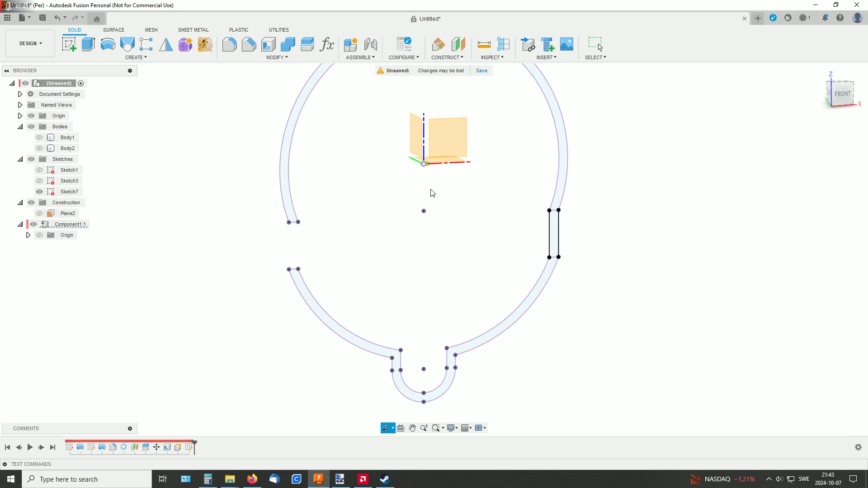
left_click(102, 46)
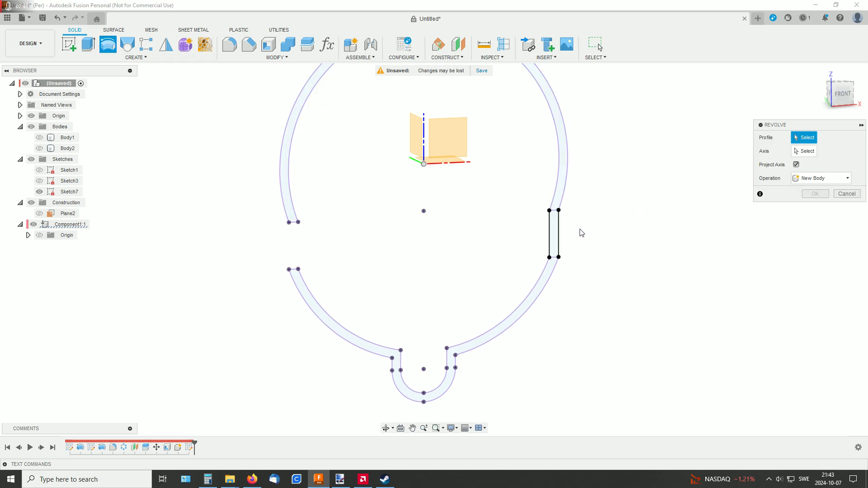
left_click(553, 232)
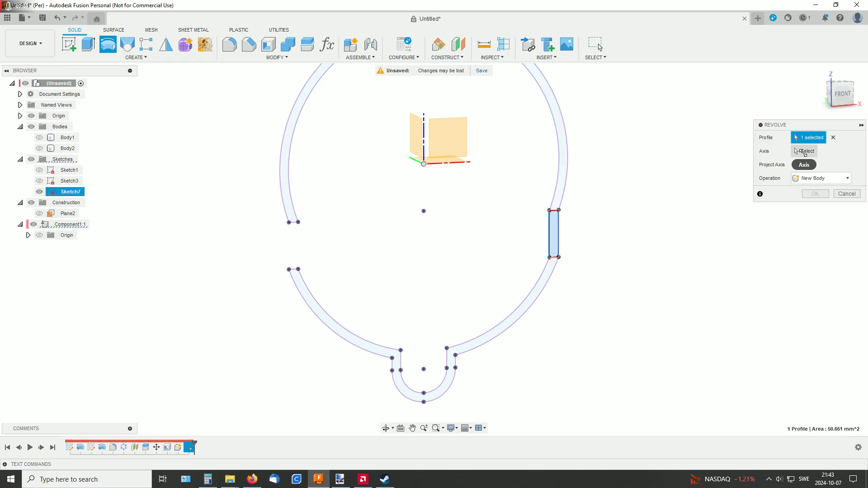
left_click(424, 141)
middle_click_drag(648, 181, 637, 195, "shift")
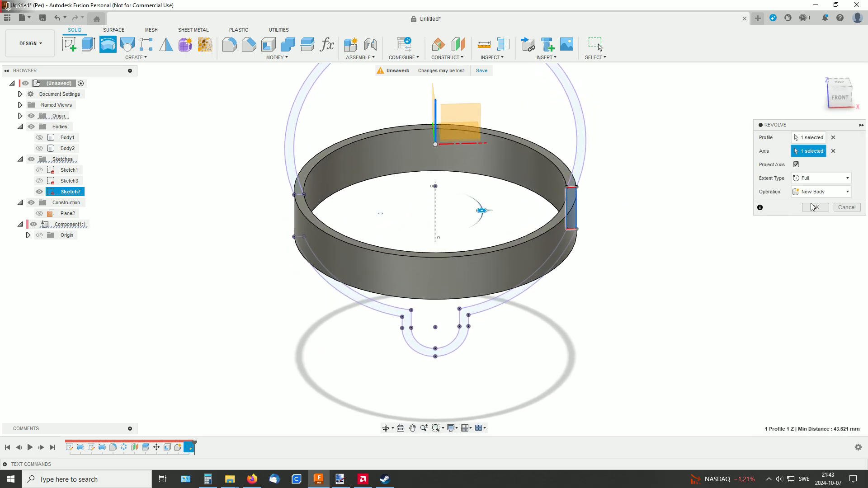
left_click(813, 207)
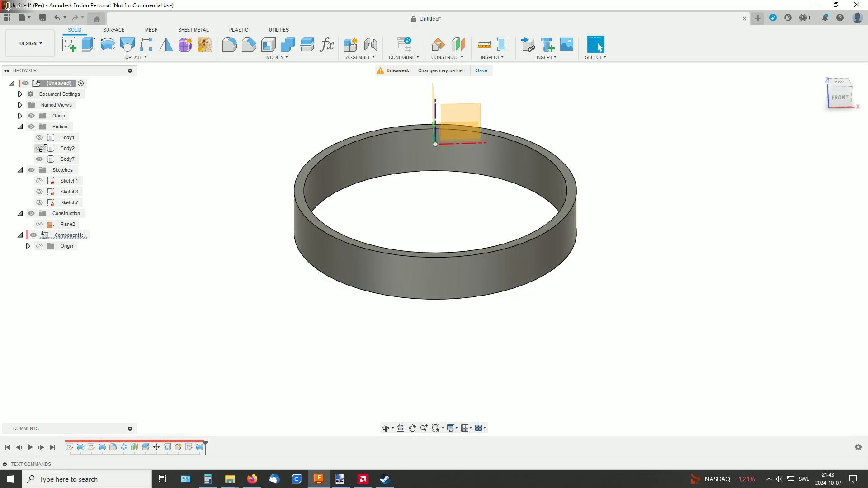
left_click(40, 149)
middle_click_drag(606, 244, 557, 231, "shift")
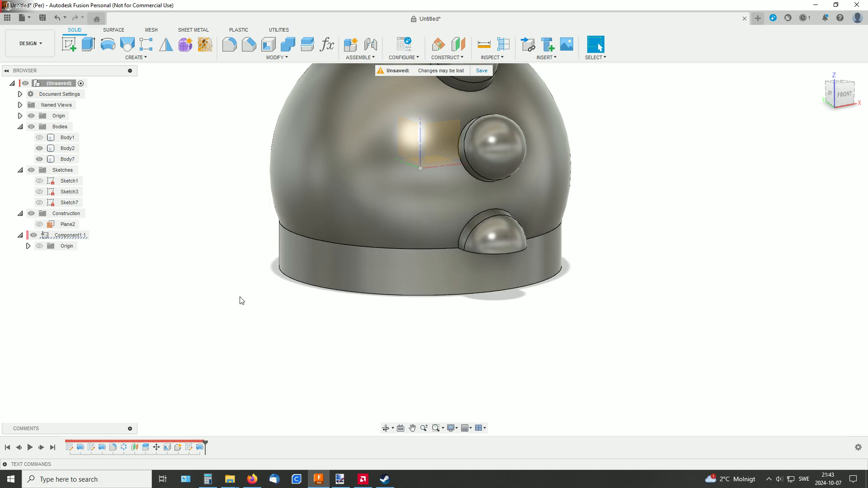
Reopen Sketch7 for editing and delete the two vertical lines bridging the wall gap
left_click(200, 447)
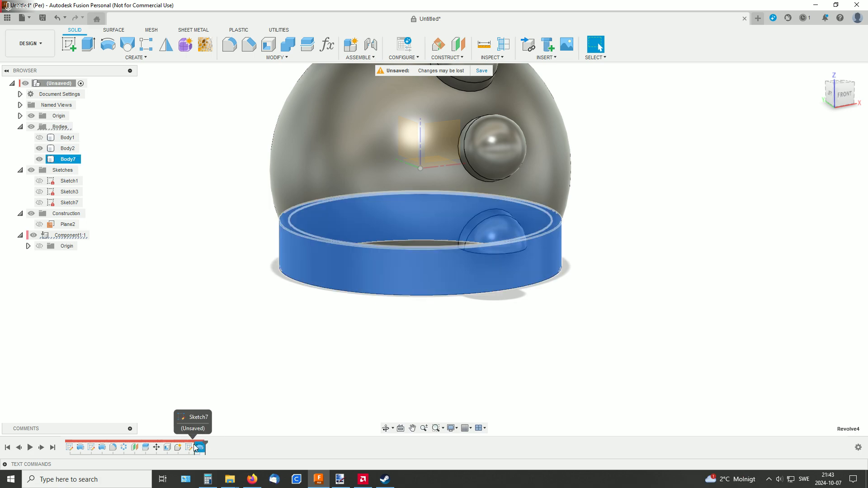
left_click(189, 448)
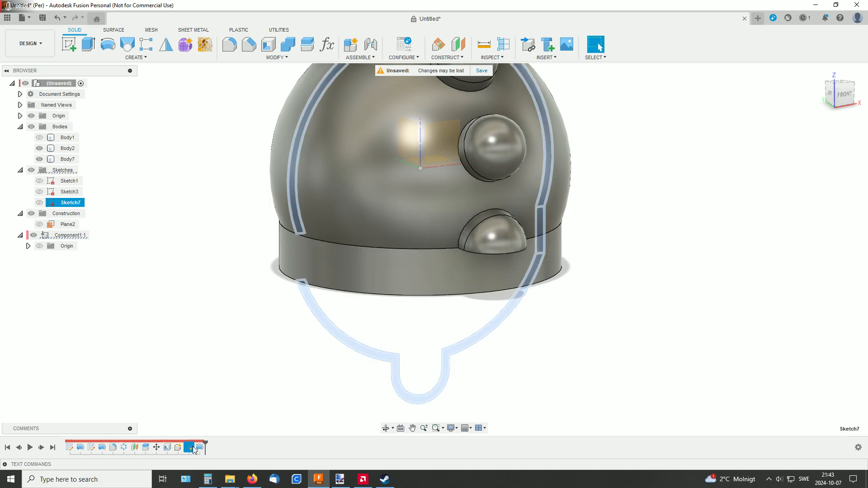
right_click(188, 448)
left_click(227, 349)
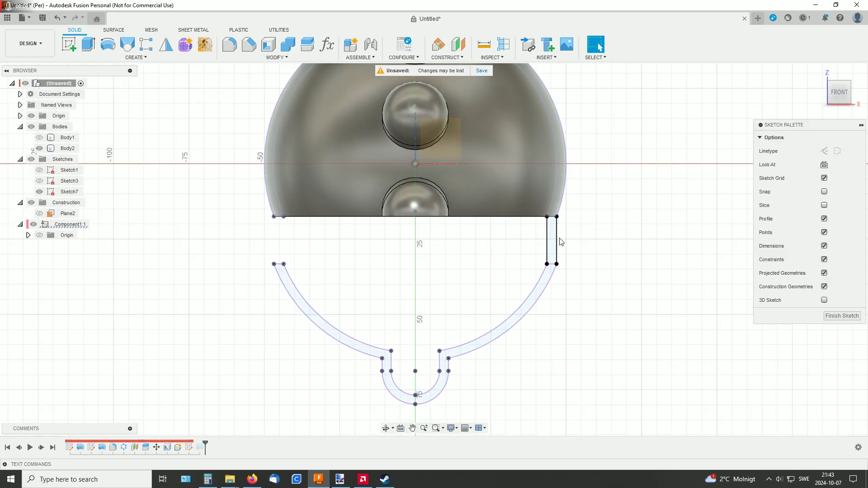
scroll(571, 248, "up", 2)
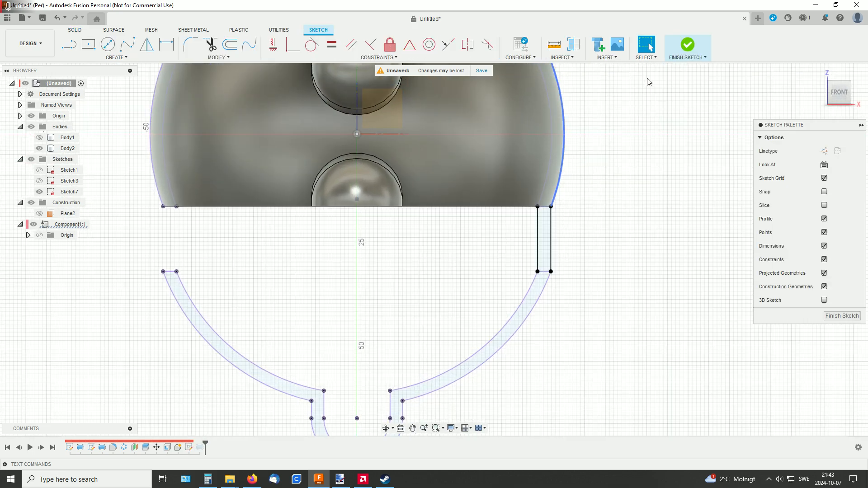
left_click_drag(586, 246, 510, 234)
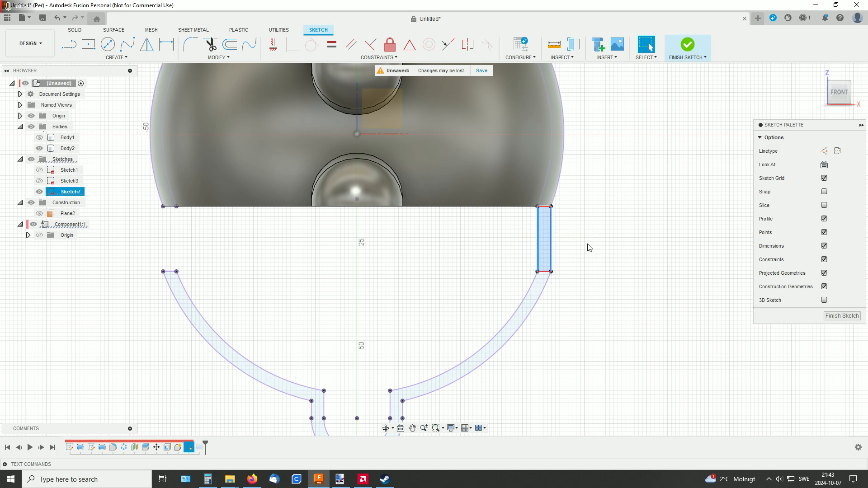
key("Delete")
Hide Body2 and bridge the gap with two fit point splines, one between the outer wall corners and one between the inner corners
left_click(127, 44)
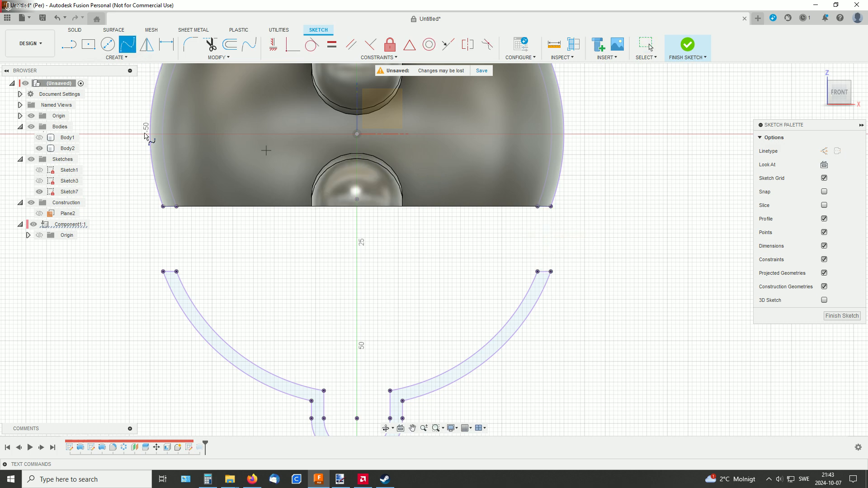
left_click(40, 149)
scroll(577, 249, "up", 3)
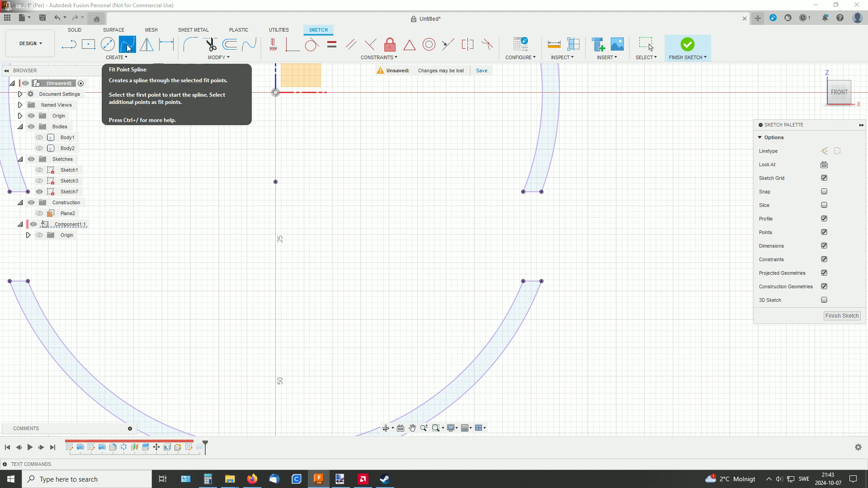
left_click(541, 192)
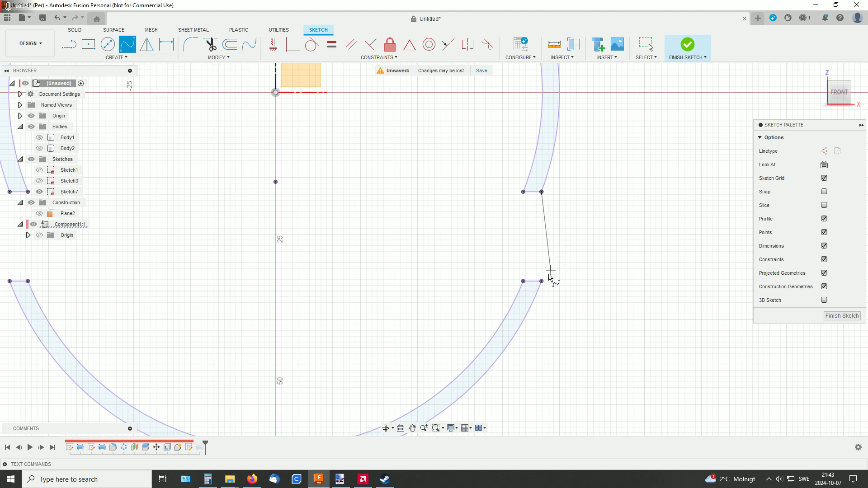
left_click(542, 282)
left_click(565, 281)
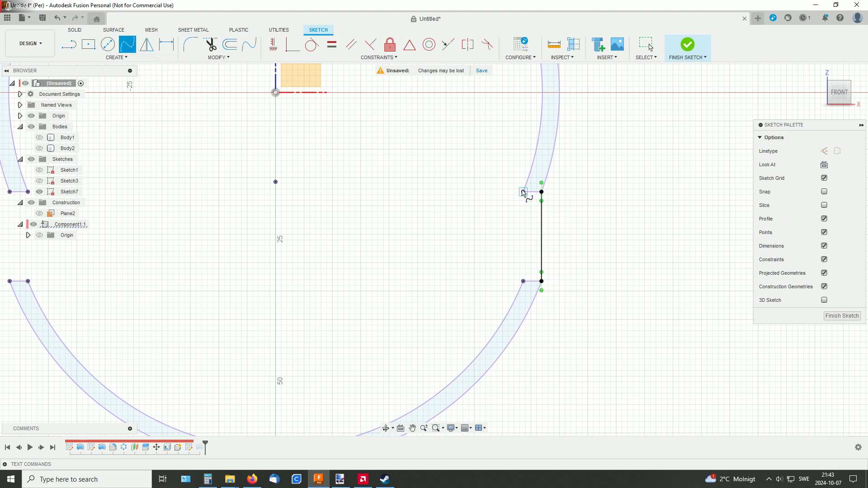
left_click(523, 192)
left_click(523, 281)
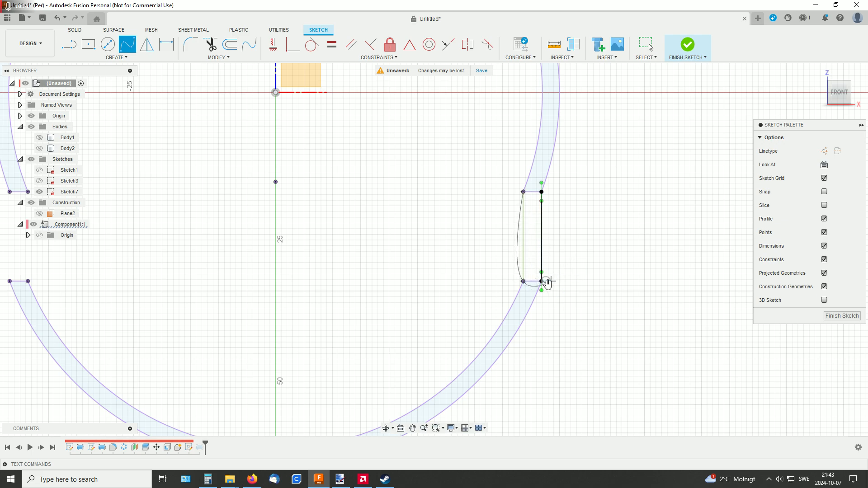
left_click(545, 282)
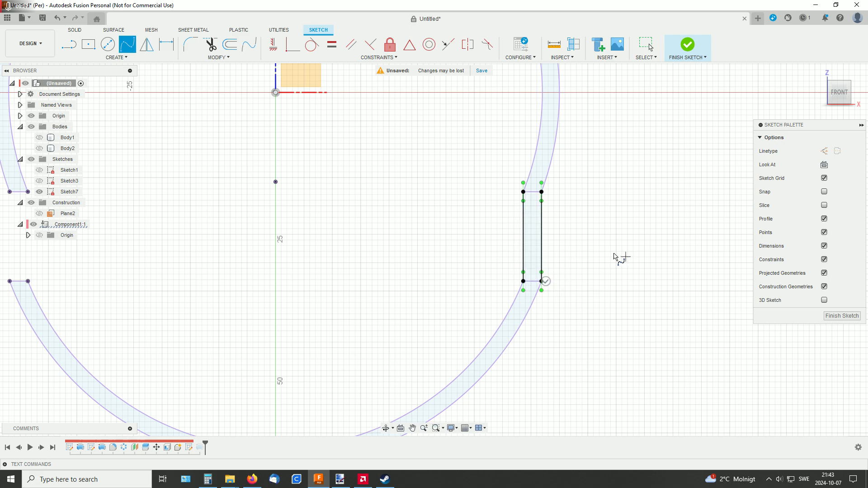
Apply Tangent constraints between the outer spline and the outer wall curves above and below it
left_click(312, 44)
left_click(543, 219)
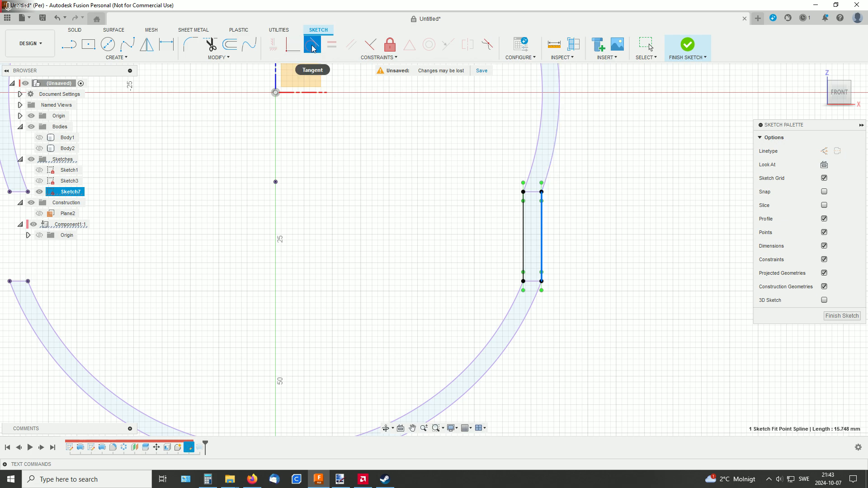
left_click(552, 172)
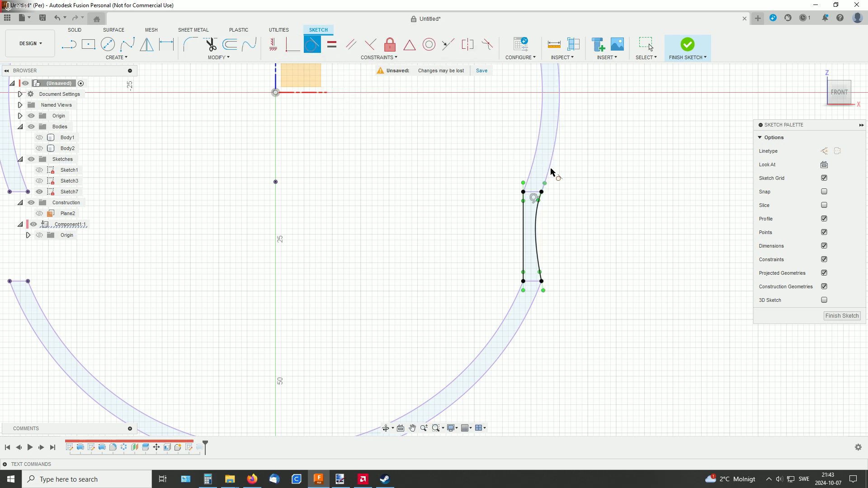
left_click(536, 243)
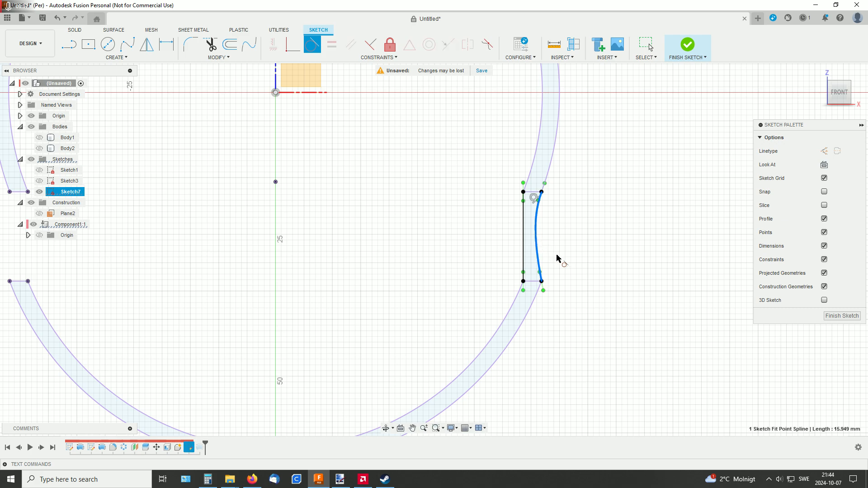
left_click(538, 306)
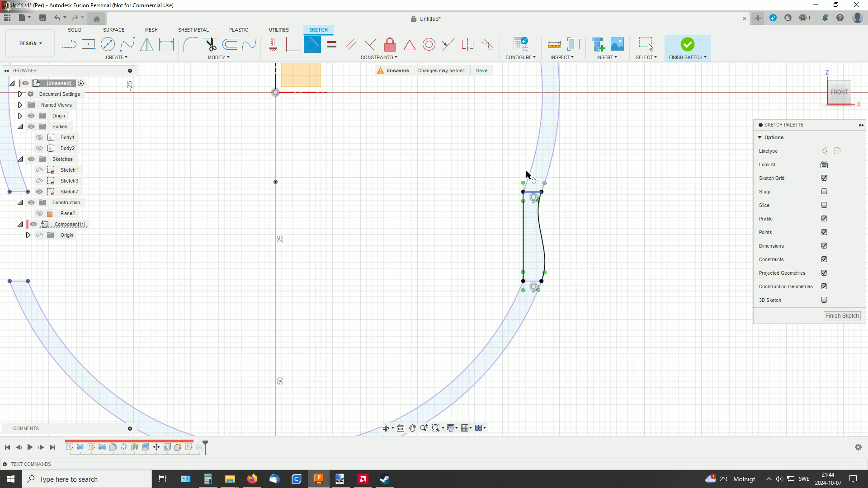
Constrain the inner spline tangent to the inner wall curves at both of its ends
left_click(524, 201)
left_click(529, 179)
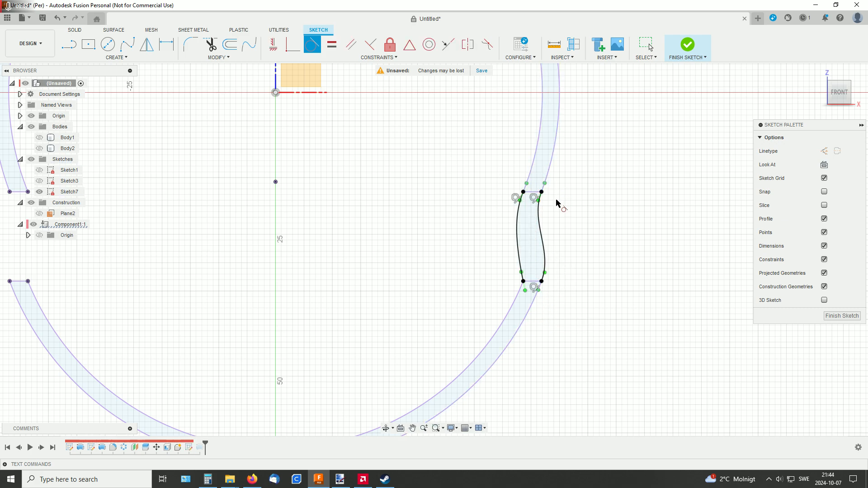
left_click(518, 237)
left_click(515, 299)
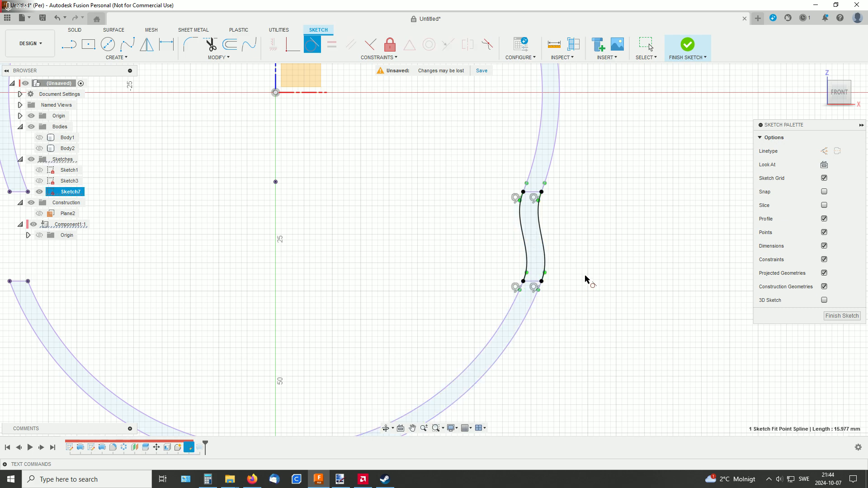
Finish the sketch and show Body2 and Body1 to inspect the curved ring between the sphere halves
left_click(686, 47)
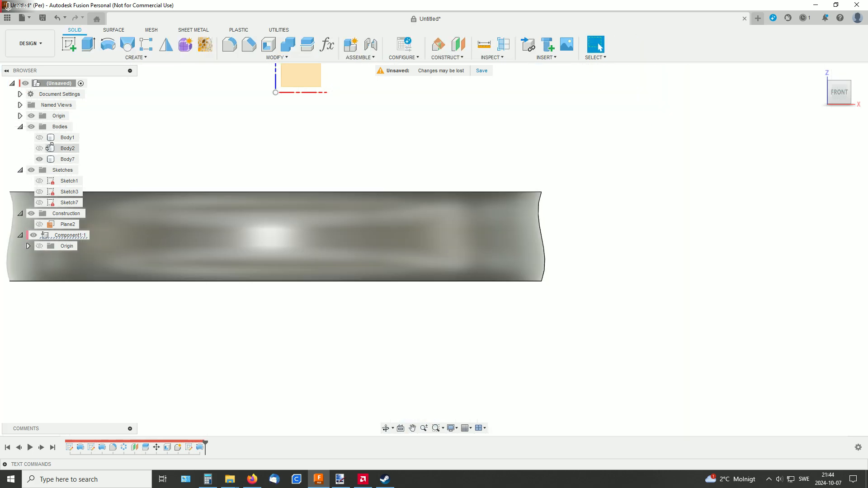
left_click(40, 148)
left_click(40, 138)
scroll(536, 232, "down", 2)
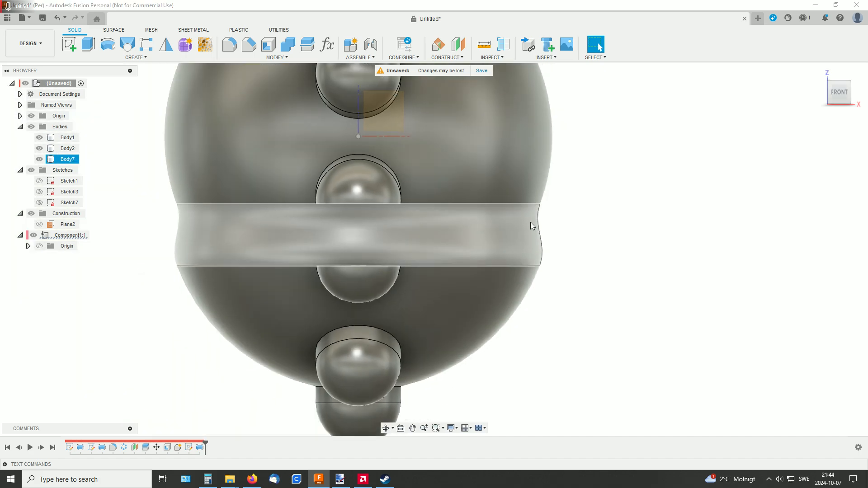
middle_click_drag(532, 223, 604, 233, "shift")
scroll(636, 252, "down", 2)
middle_click_drag(670, 224, 638, 269)
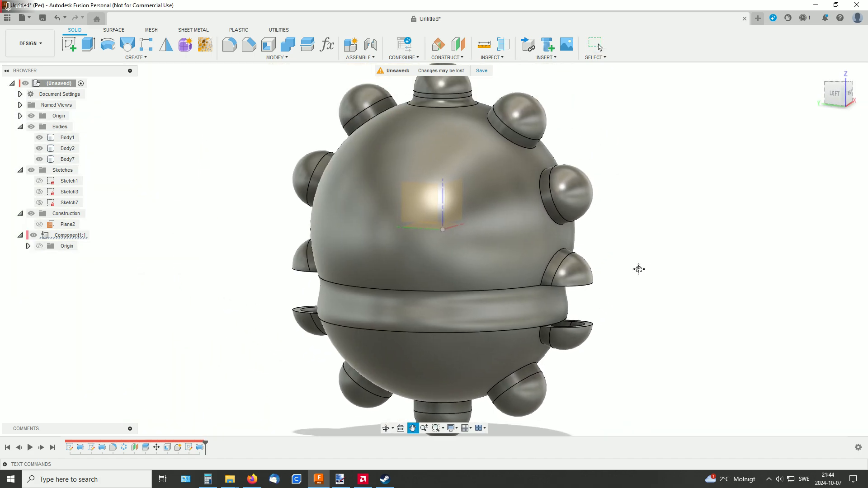
key("Escape")
scroll(647, 291, "down", 1)
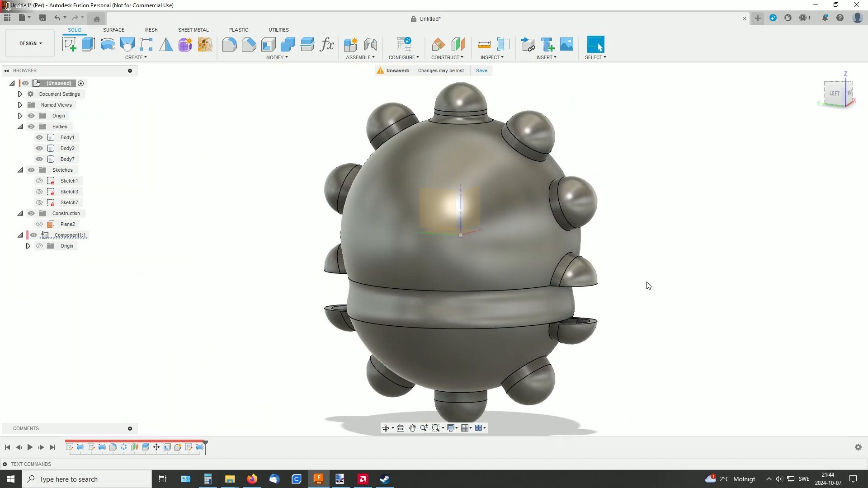